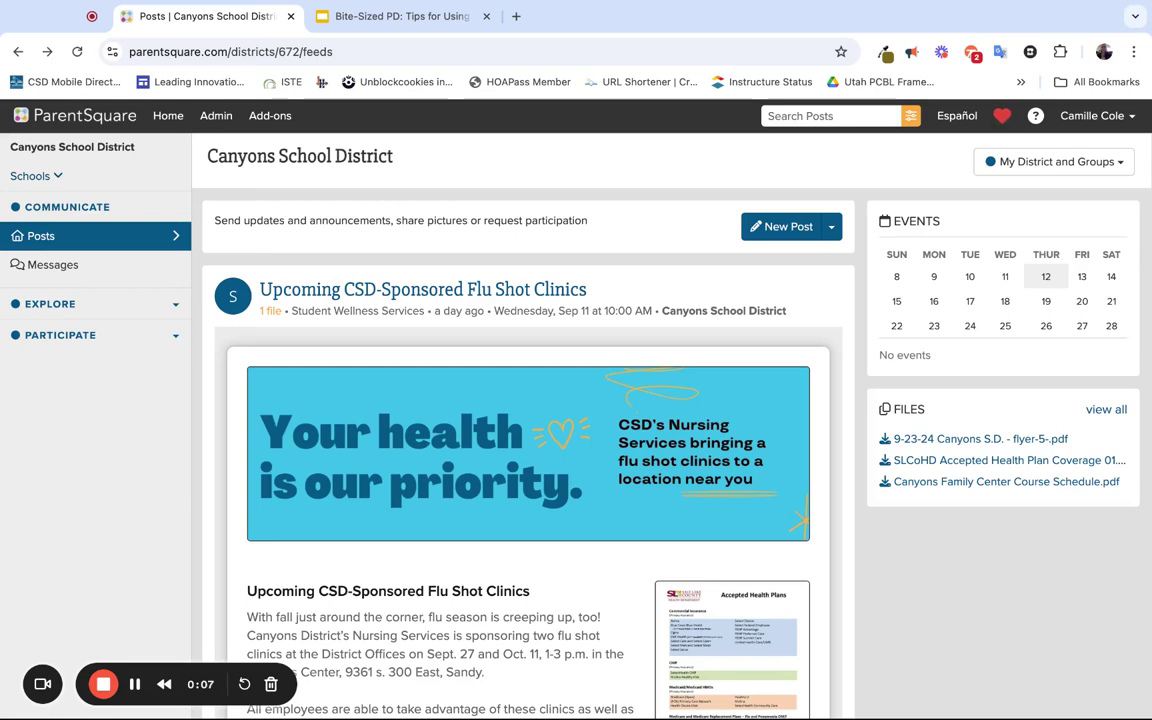
# - Start an Appointment Sign Ups post from the New Post dropdown
pyautogui.click(831, 230)
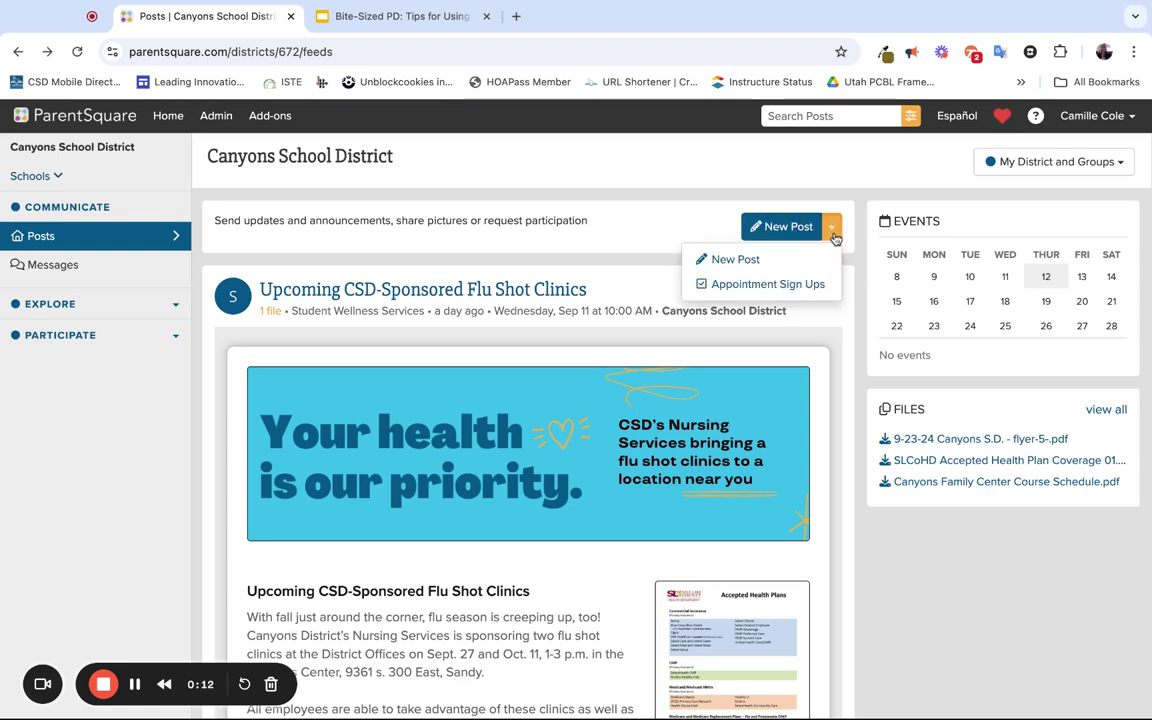
pyautogui.click(812, 287)
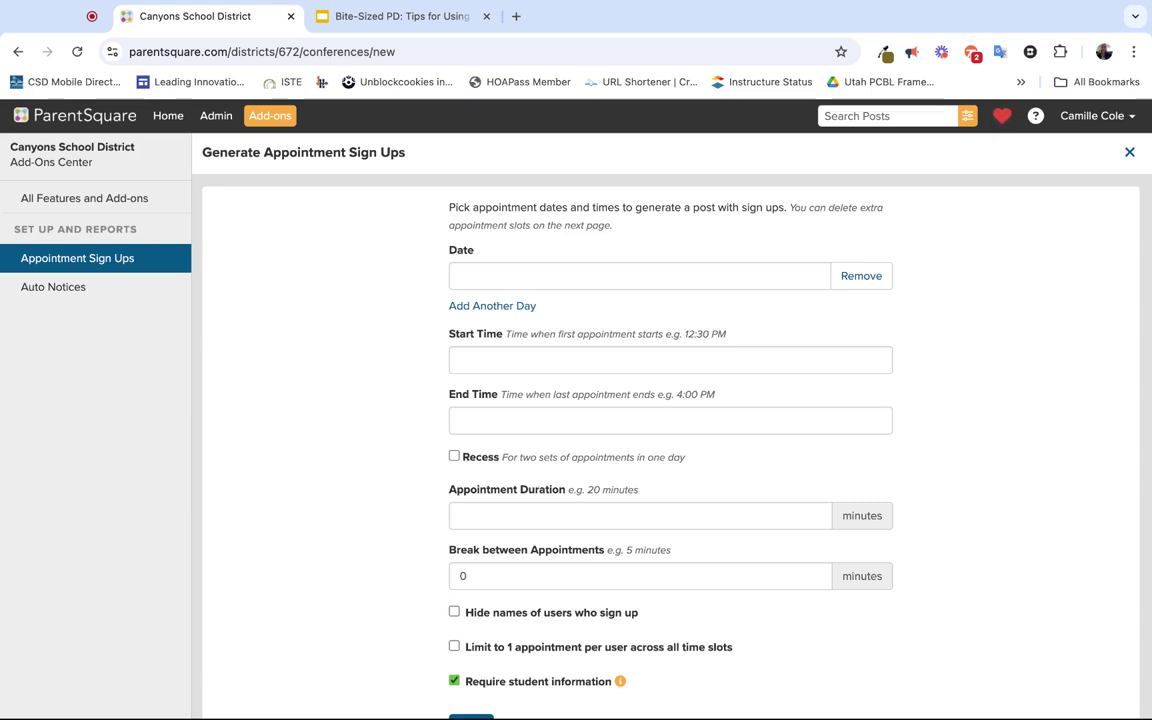
# - Set the sign-up days to Tuesday 09/24/2024 and Wednesday 09/25/2024
pyautogui.click(463, 276)
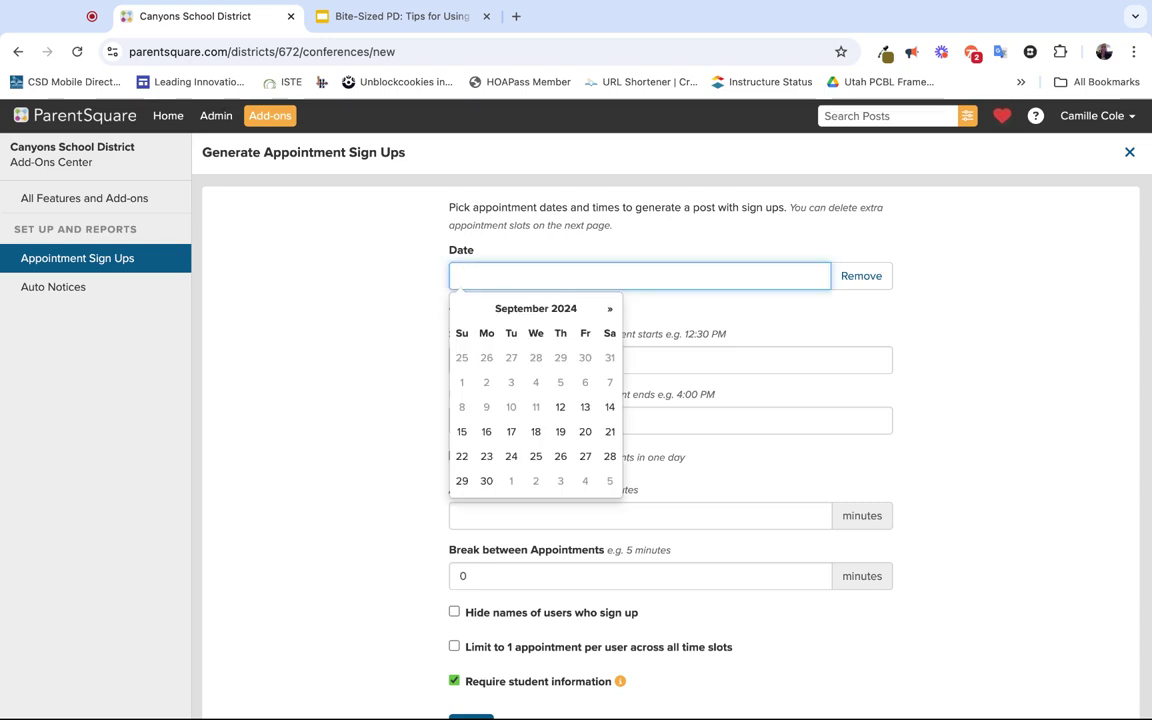
pyautogui.click(511, 456)
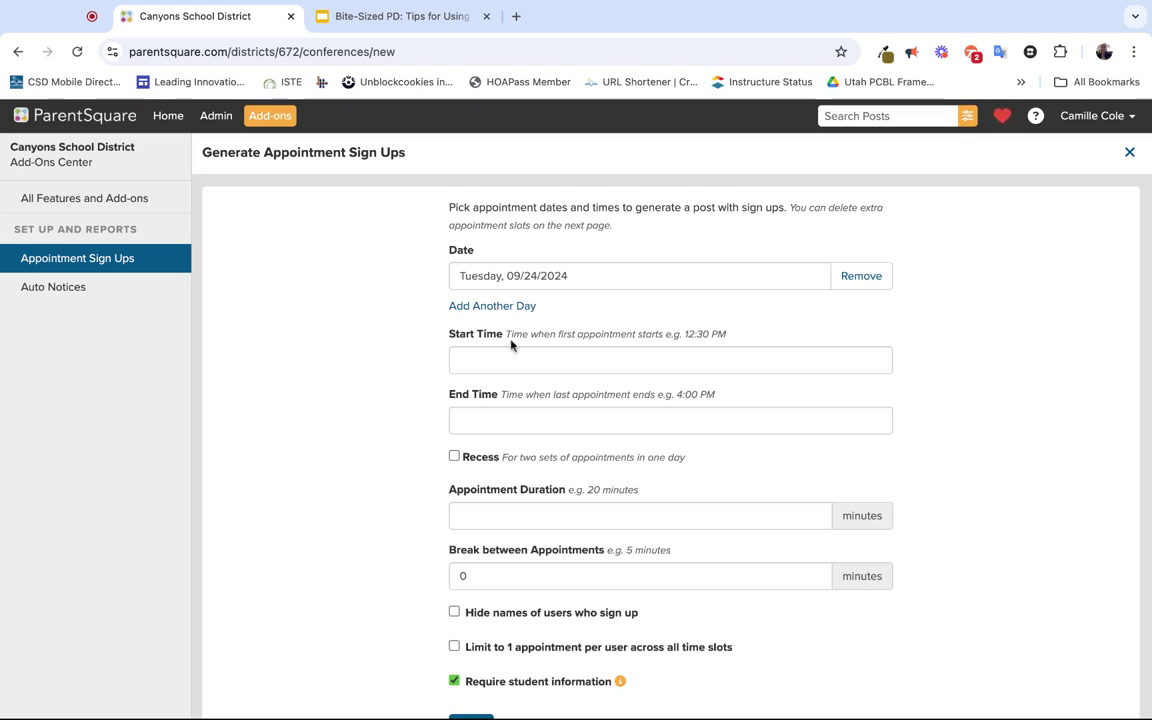
pyautogui.click(506, 308)
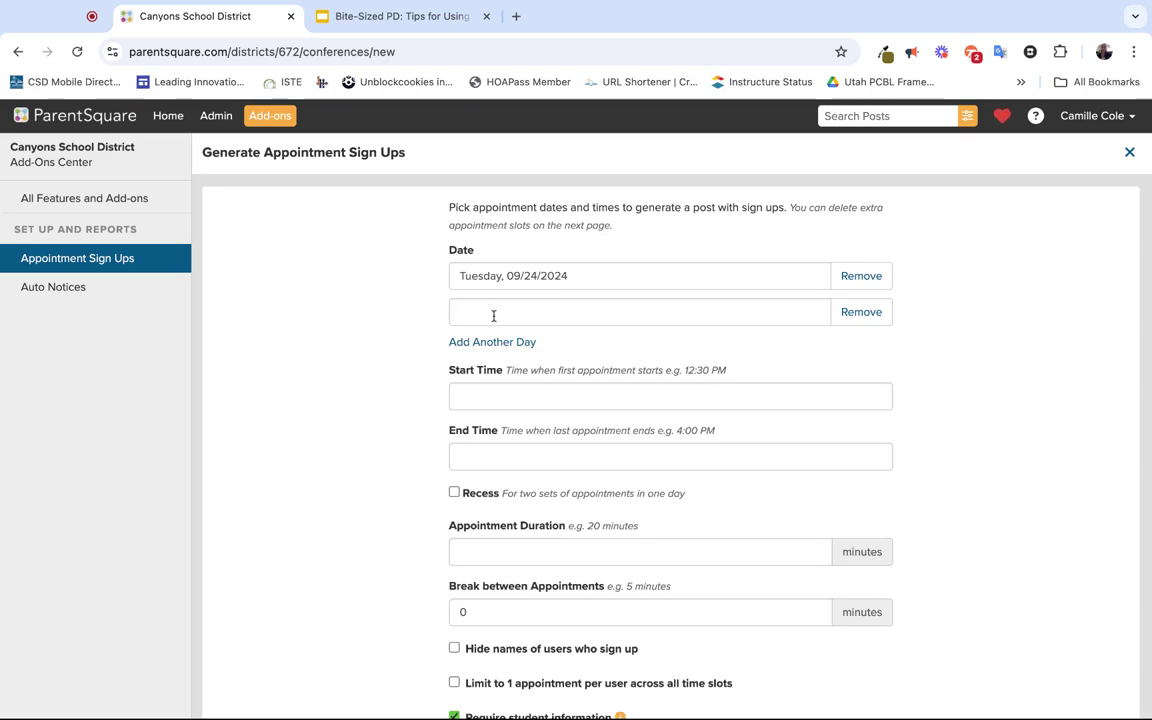
pyautogui.click(492, 314)
pyautogui.click(537, 494)
# - Set the day to run 03:00 PM to 07:00 PM and enable Recess
pyautogui.click(468, 397)
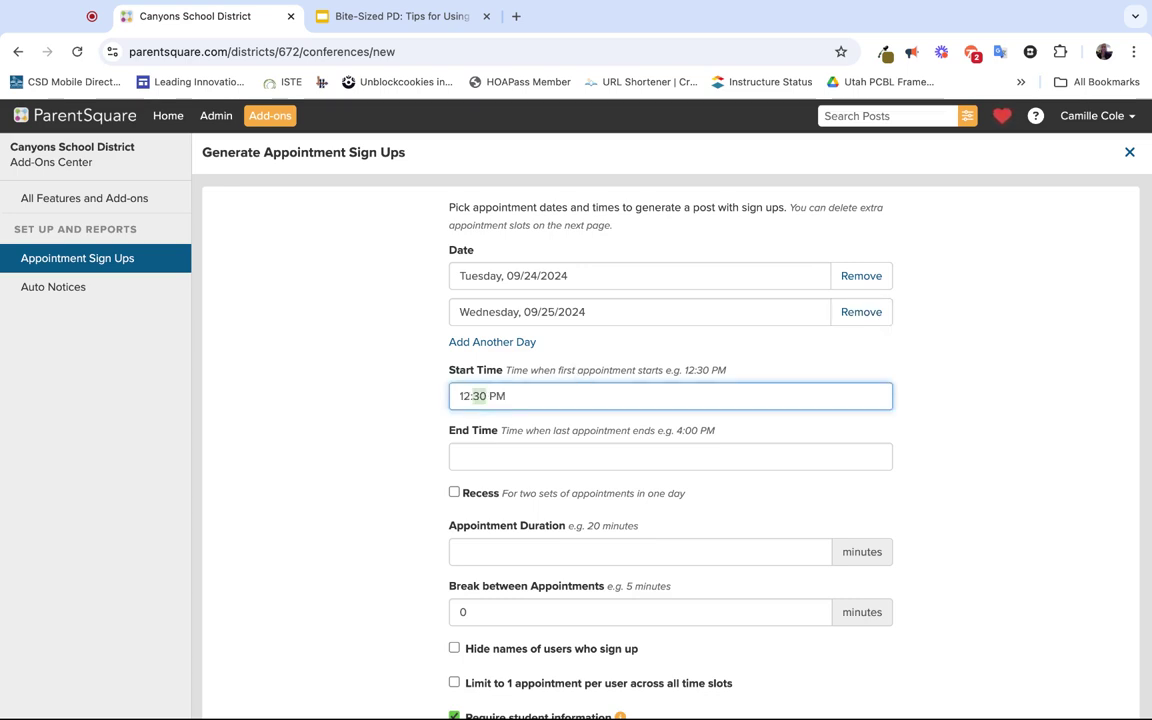
pyautogui.click(464, 396)
pyautogui.write('0300ap')
pyautogui.click(462, 456)
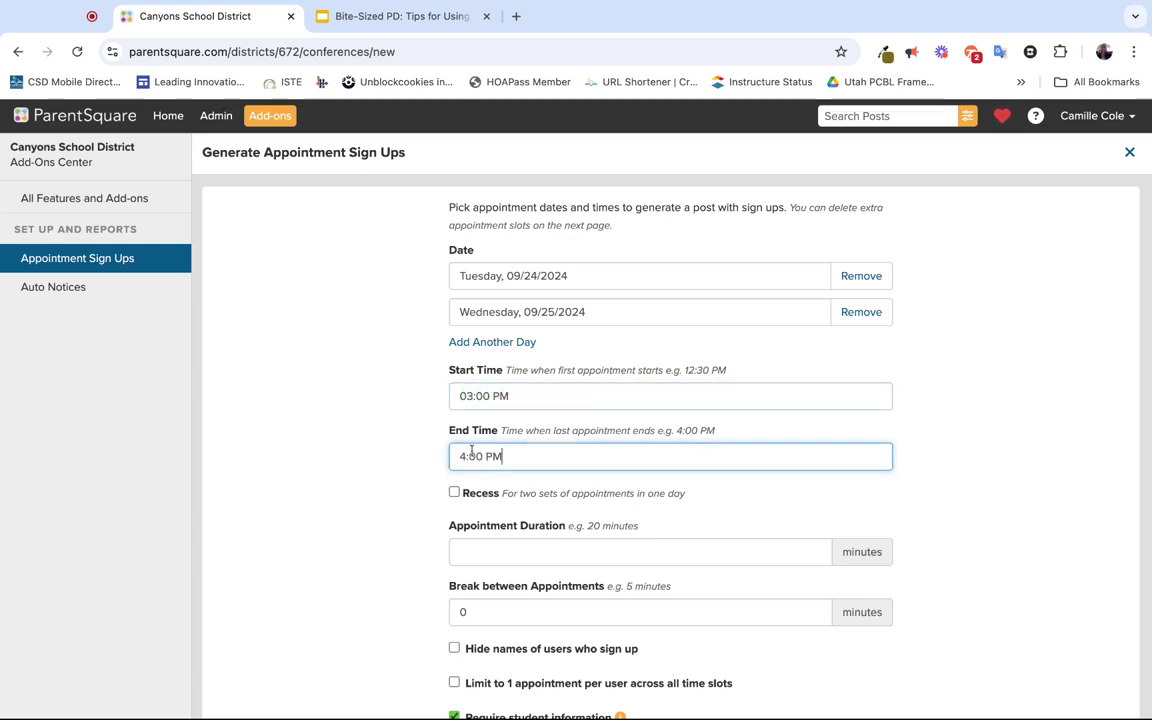
pyautogui.write('0700ap')
pyautogui.click(494, 499)
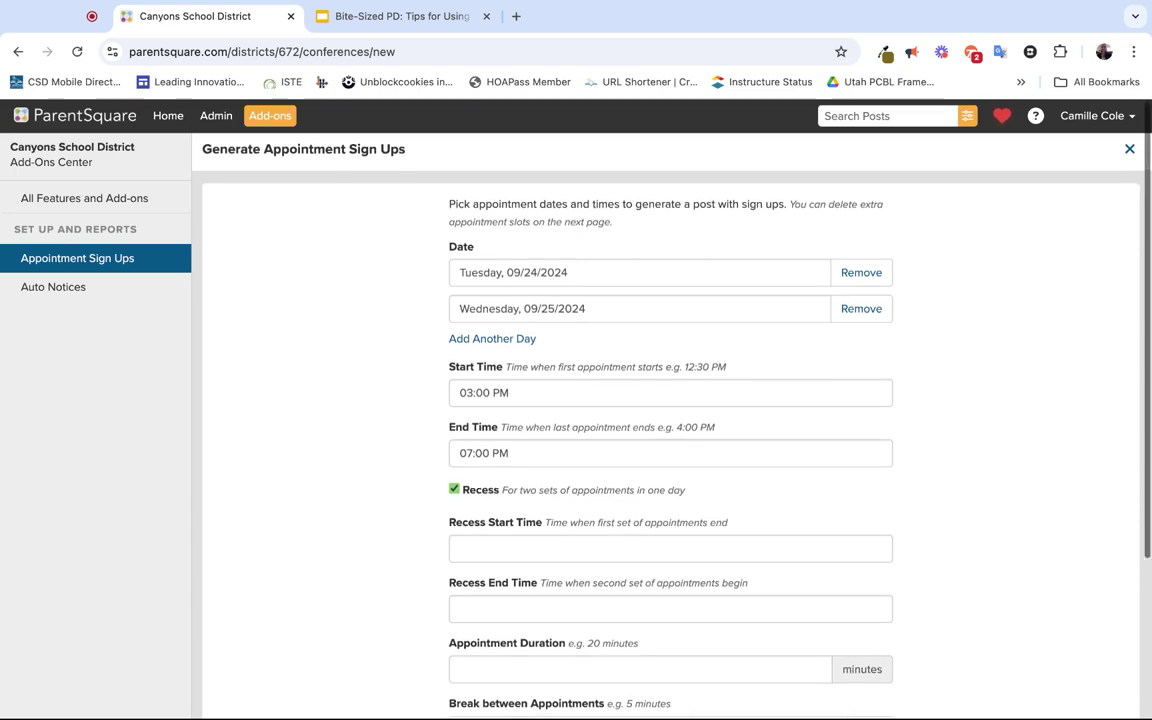
# - Enter a 1:00 PM to 2:00 PM recess, then switch Recess back off
pyautogui.scroll(-1, 670, 420)
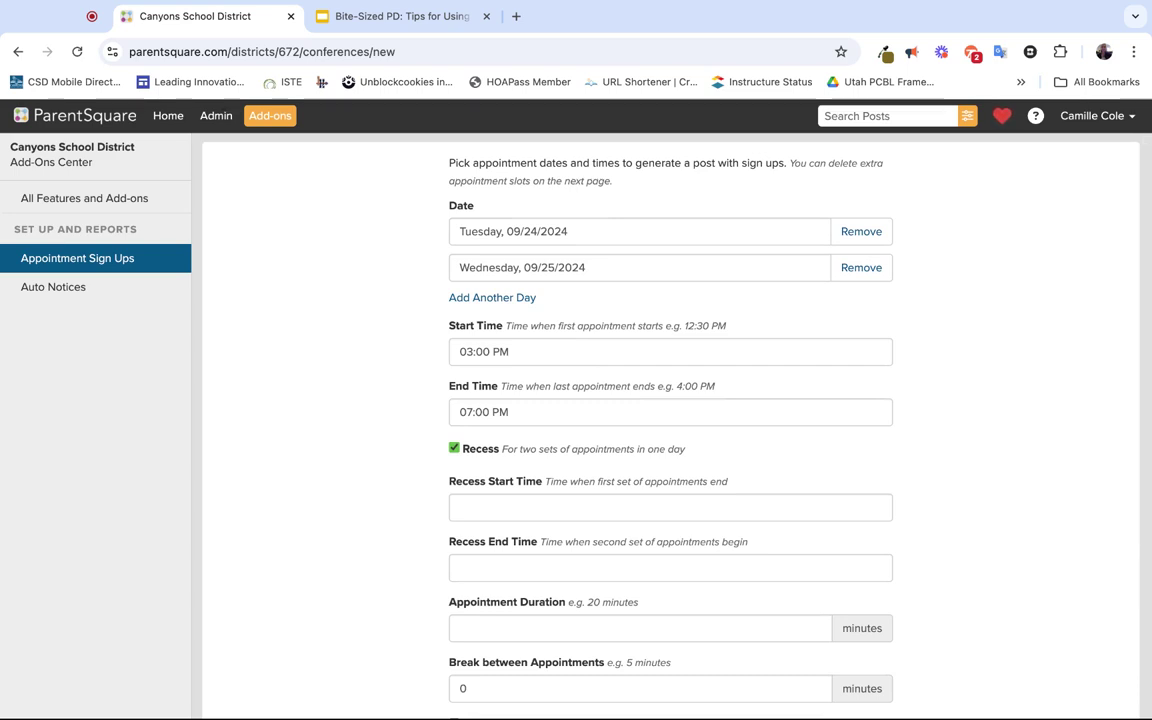
pyautogui.scroll(-1, 670, 420)
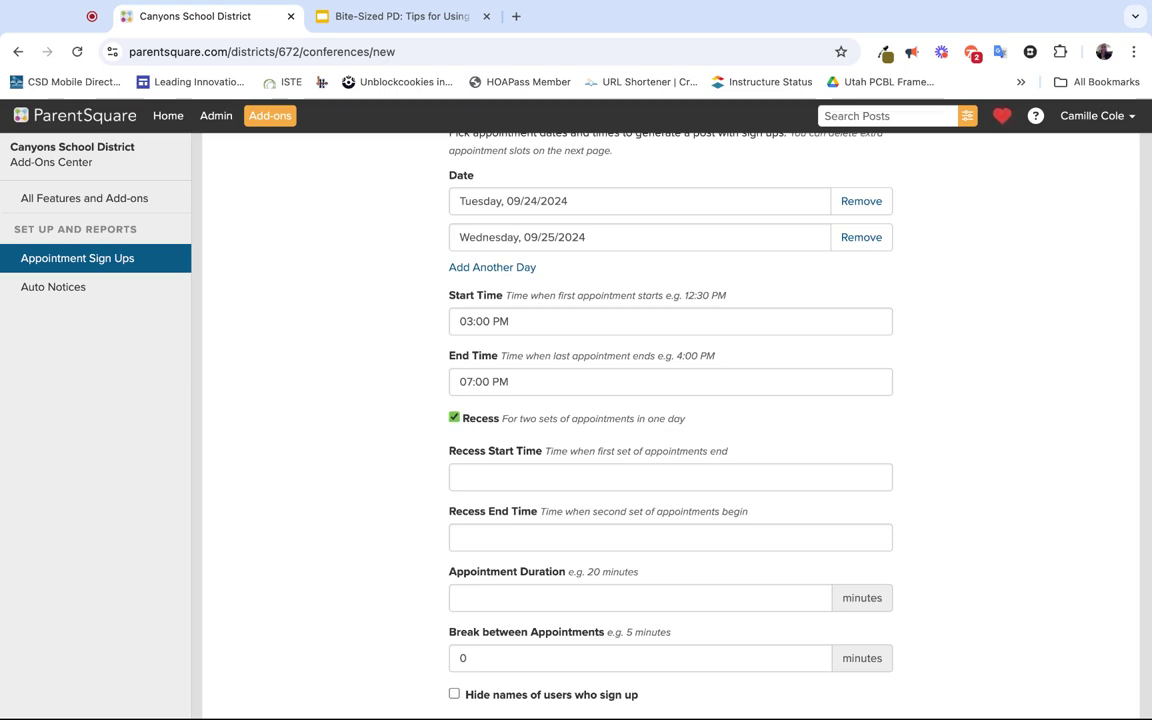
pyautogui.click(660, 477)
pyautogui.write('1:00 PM')
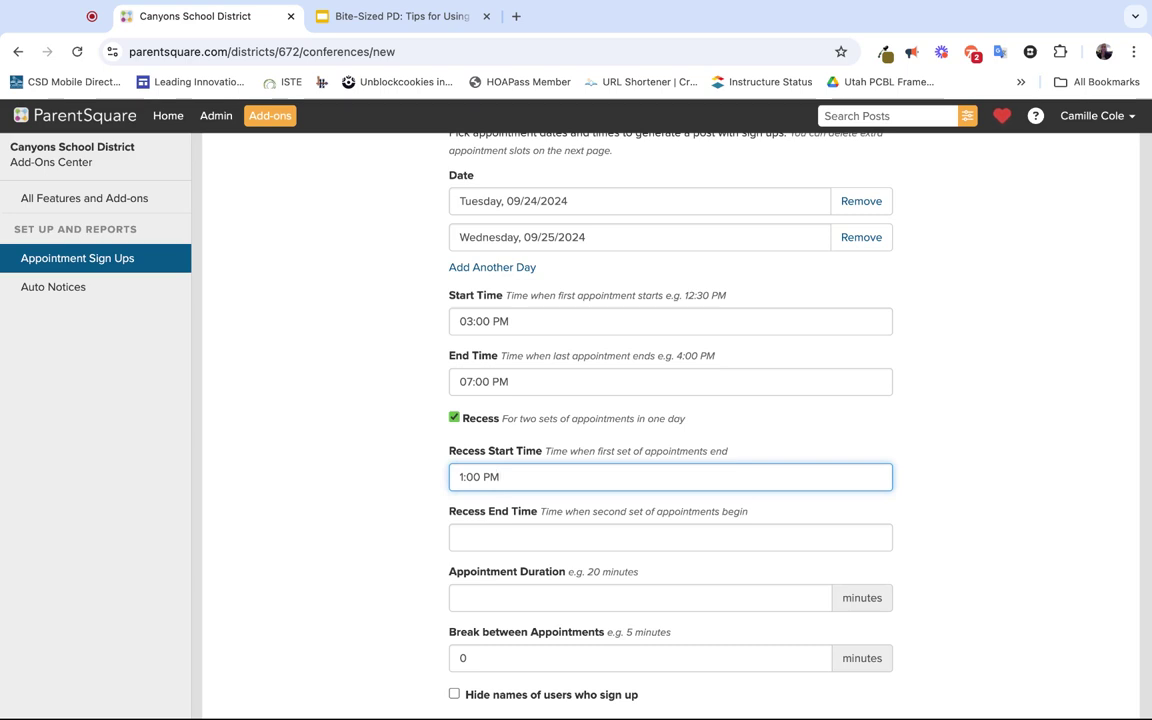
pyautogui.click(477, 537)
pyautogui.write('2:00 PM')
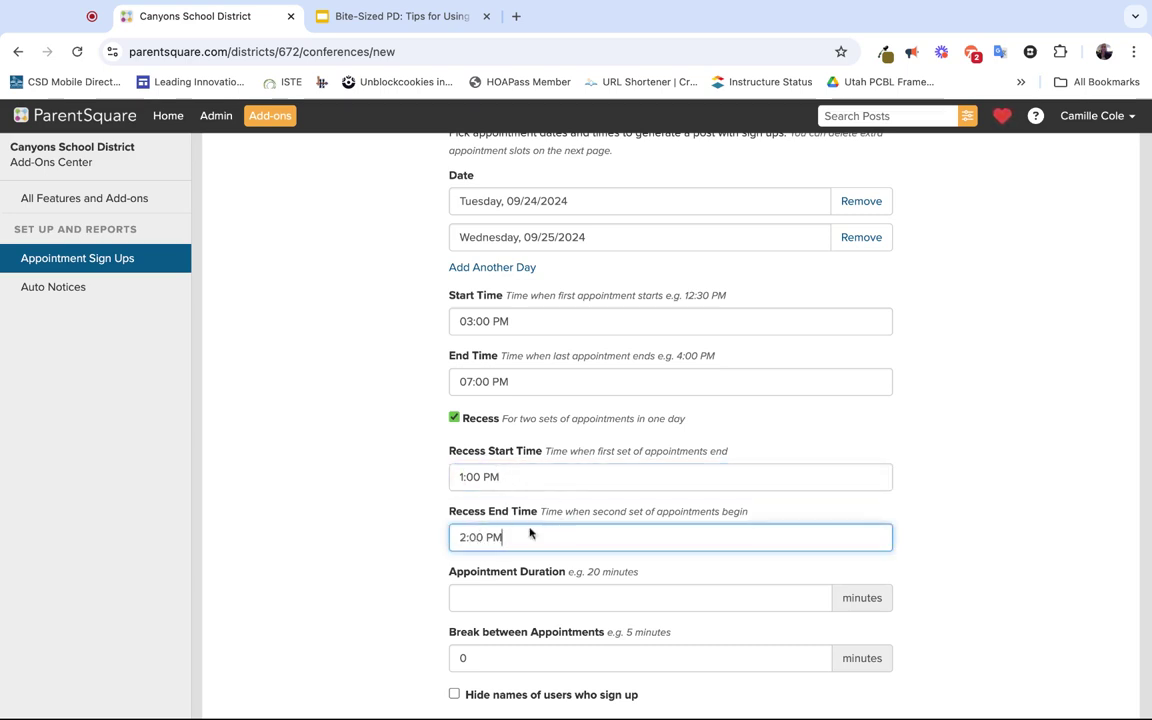
pyautogui.click(455, 419)
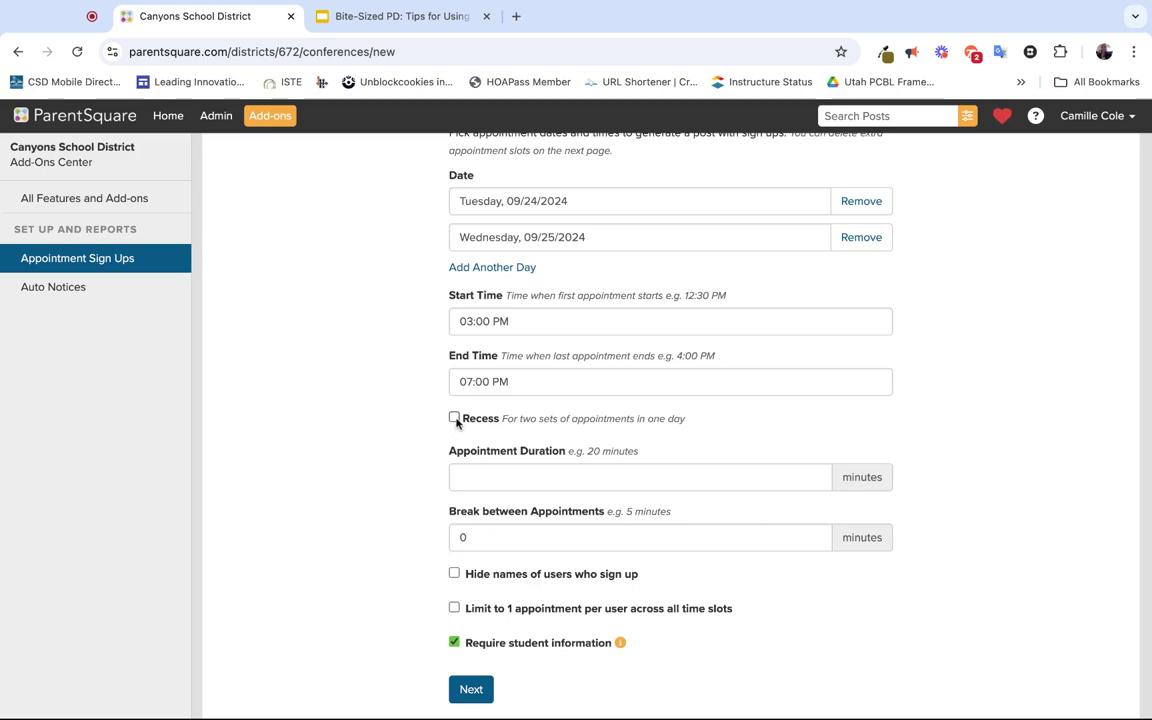
pyautogui.scroll(-1, 455, 425)
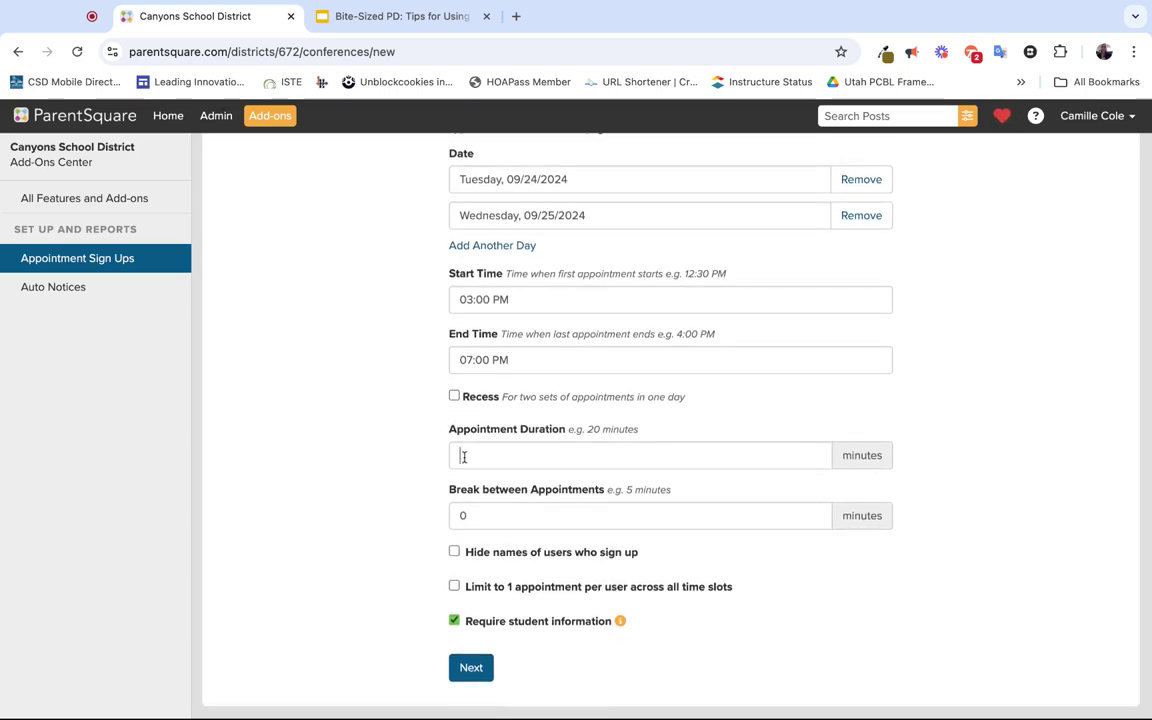
# - Set appointment duration to 30 minutes and the break between appointments to 5 minutes
pyautogui.click(464, 457)
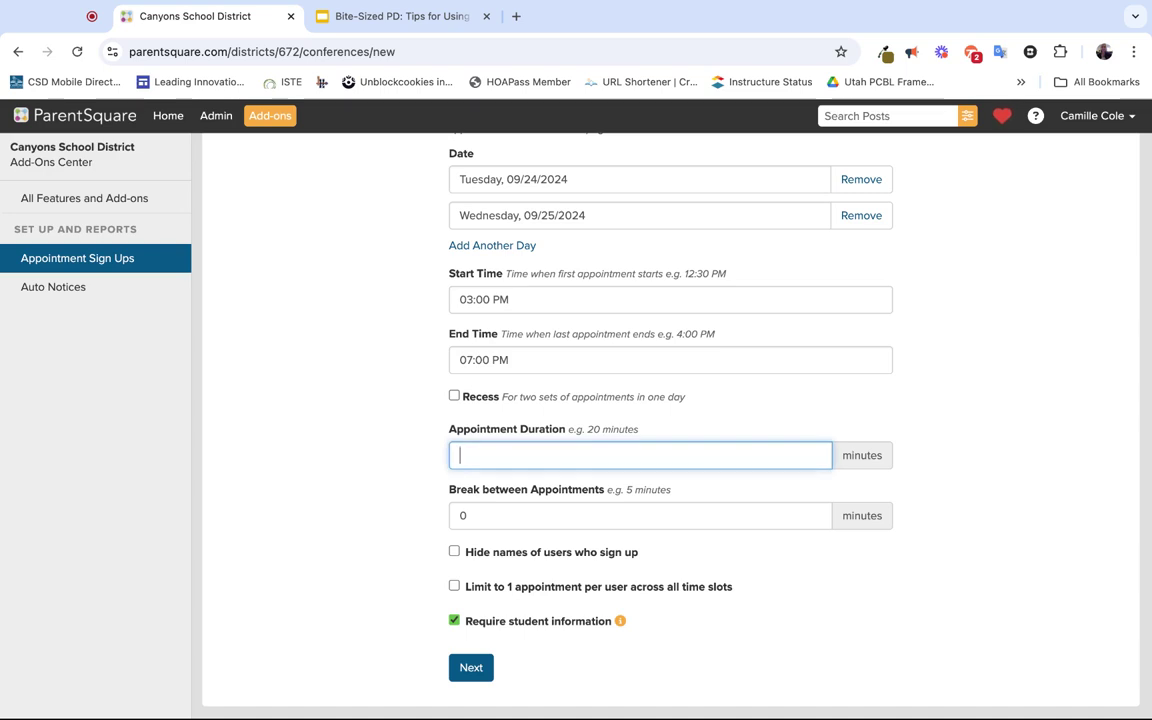
pyautogui.write('30')
pyautogui.click(478, 516)
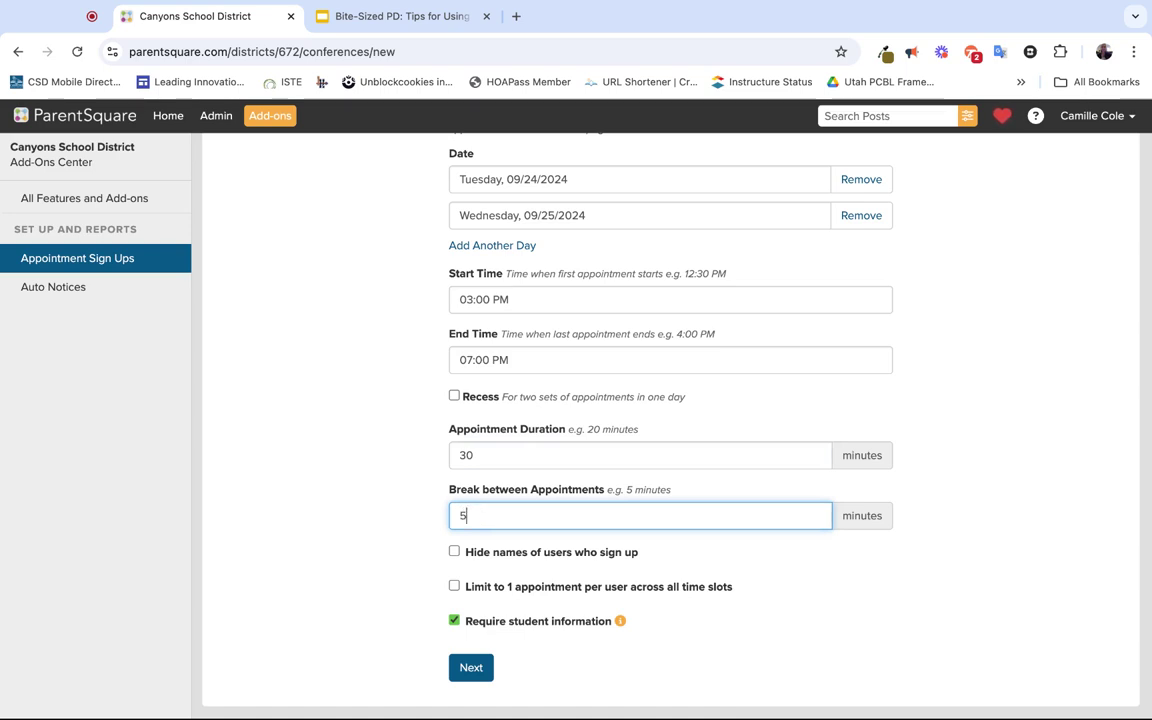
pyautogui.press('BackSpace')
pyautogui.write('2')
pyautogui.press('BackSpace')
pyautogui.write('5')
pyautogui.click(415, 519)
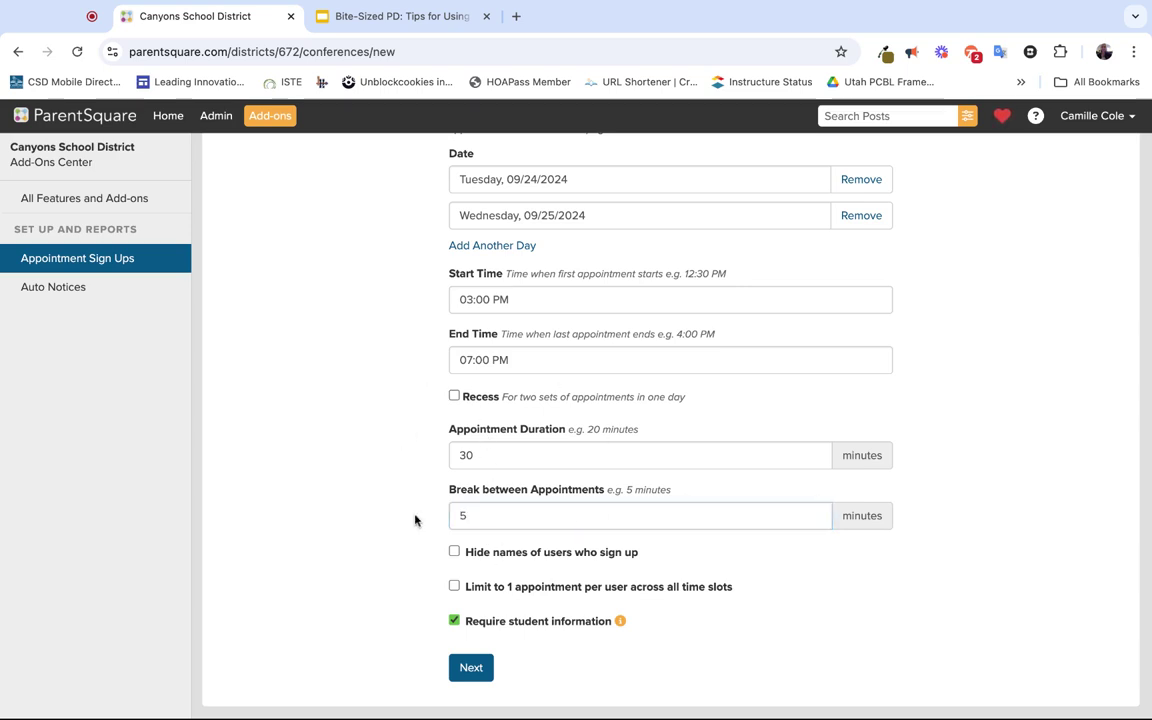
# - Hide sign-up names, limit users to 1 appointment, and generate the time slots
pyautogui.click(455, 553)
pyautogui.click(454, 586)
pyautogui.moveTo(620, 626)
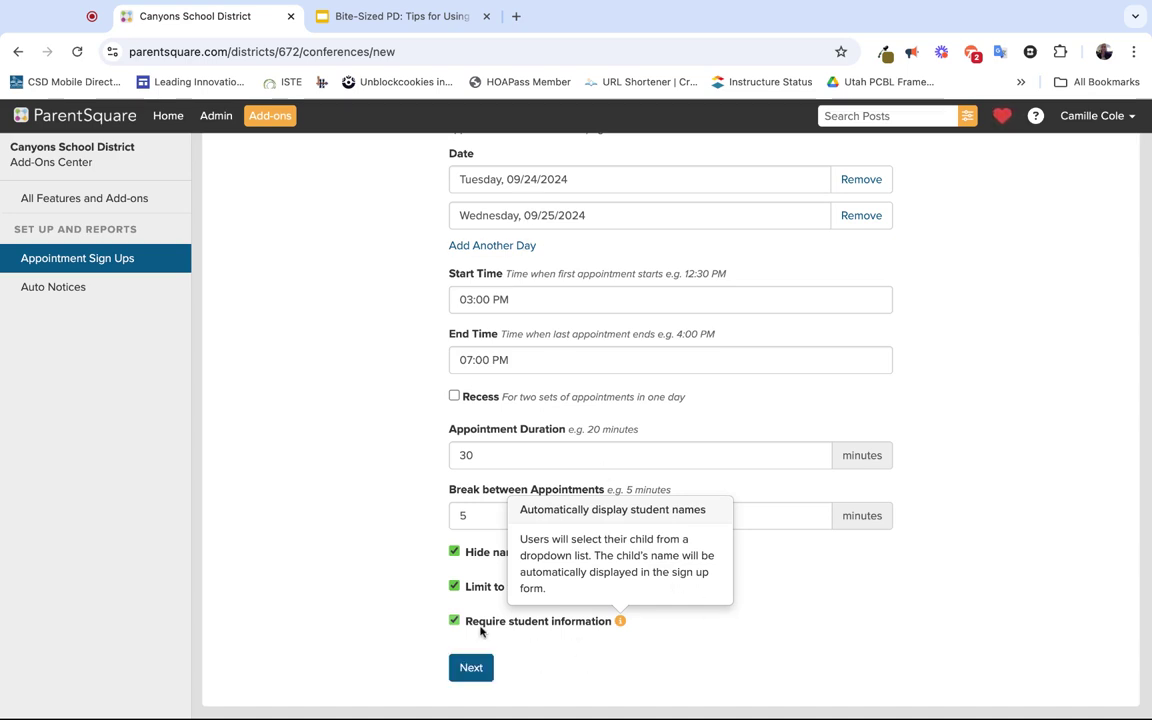
pyautogui.click(472, 668)
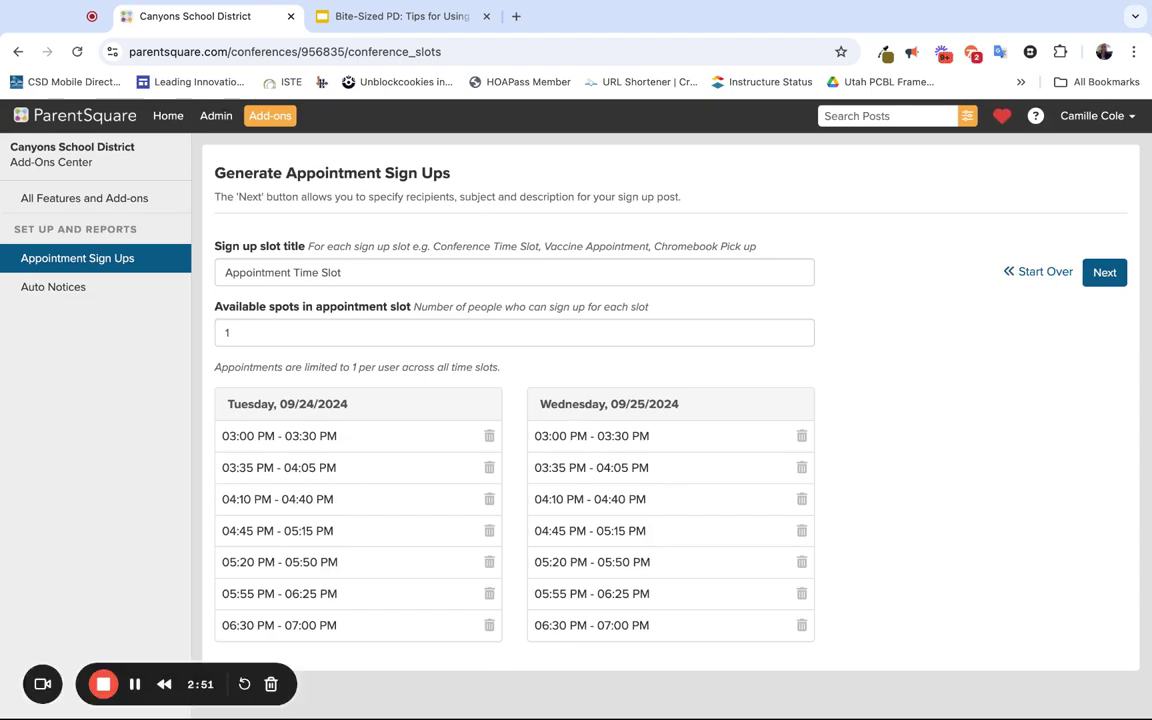
# - Title the slots 'Parent Teacher Conference Sign Ups', keep 1 spot each, and continue to the post
pyautogui.click(355, 272)
pyautogui.hotkey('shift', 'Home')
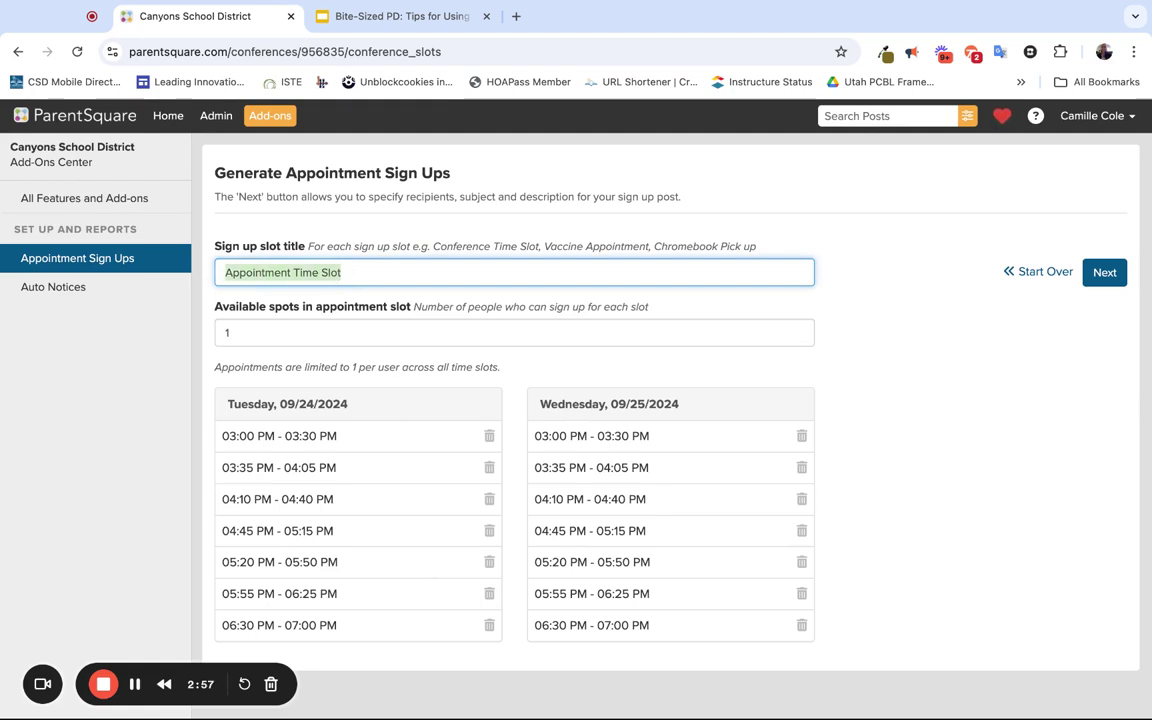
pyautogui.write('Parent')
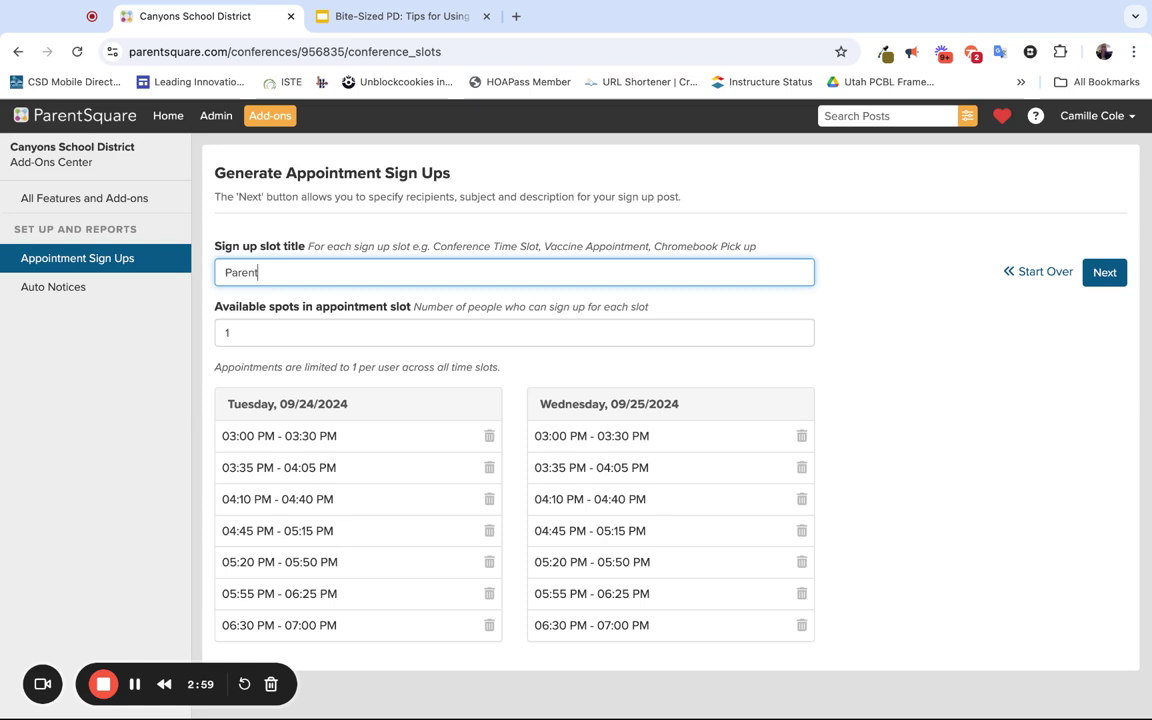
pyautogui.click(297, 307)
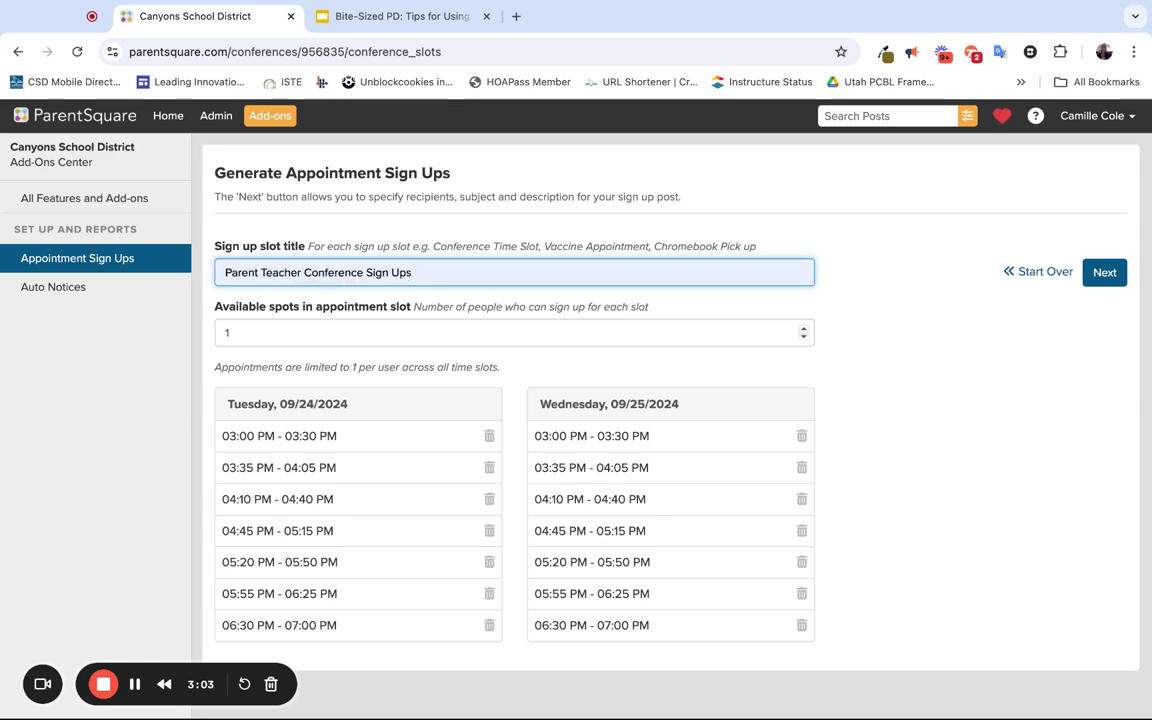
pyautogui.click(410, 272)
pyautogui.write('- Sep')
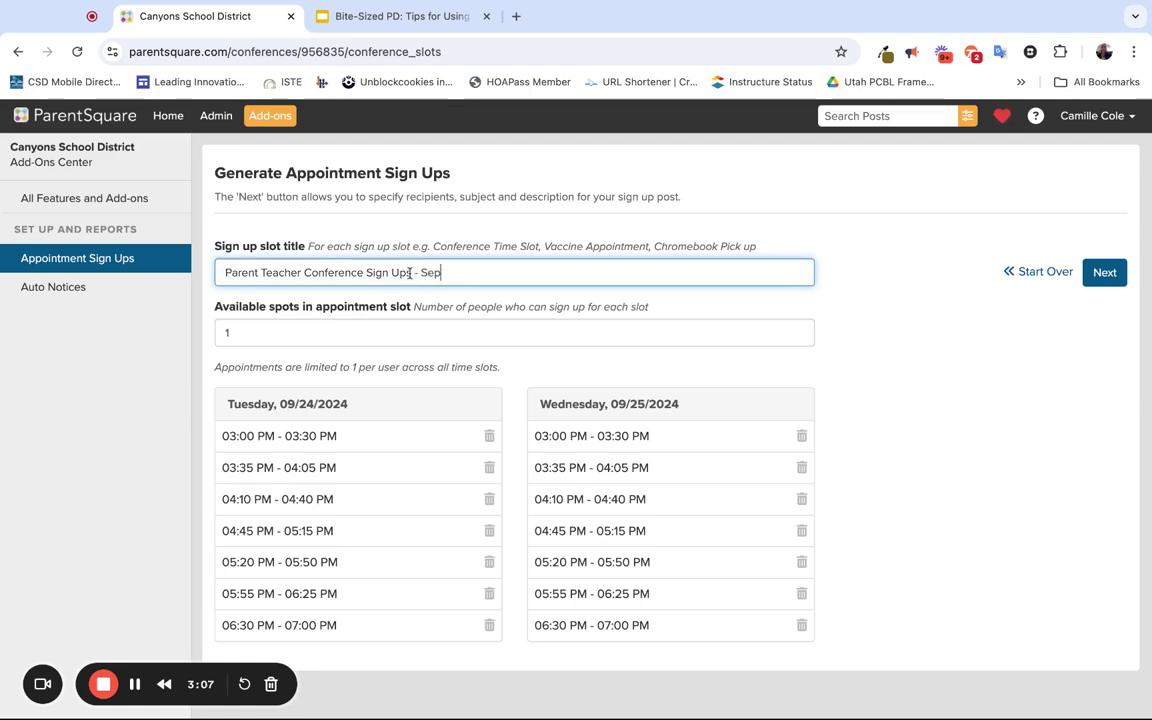
pyautogui.press('BackSpace')
pyautogui.press('BackSpace')
pyautogui.press('BackSpace')
pyautogui.press('BackSpace')
pyautogui.press('BackSpace')
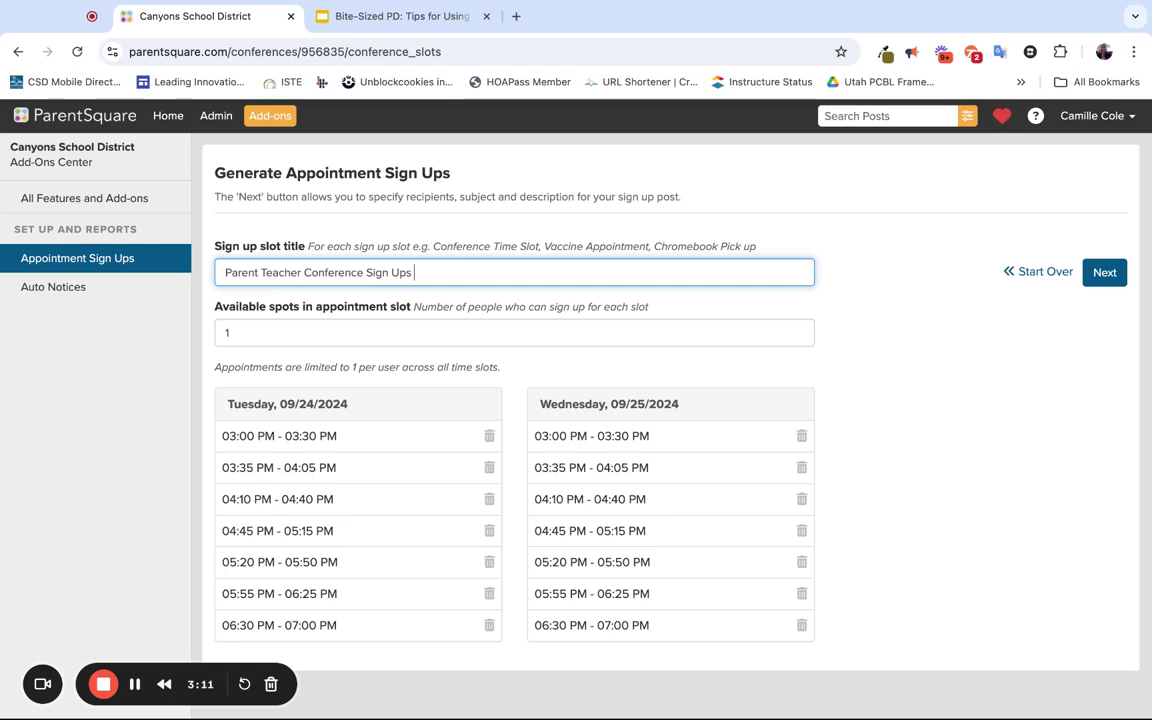
pyautogui.click(253, 331)
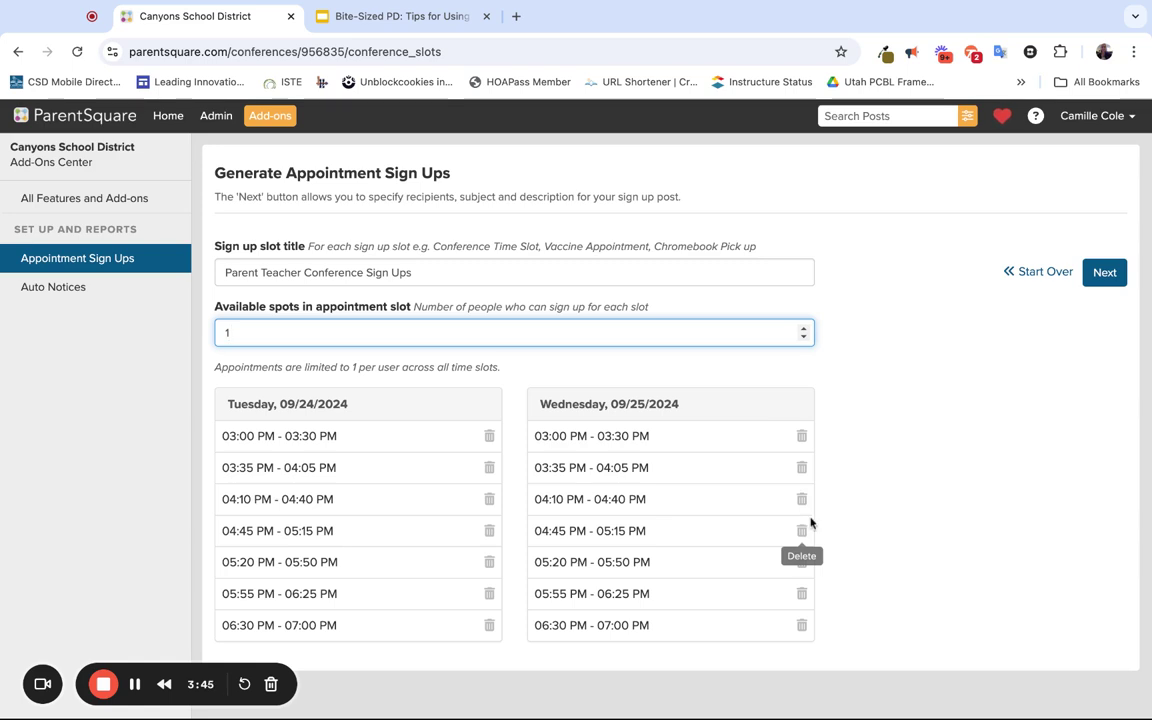
pyautogui.click(1098, 285)
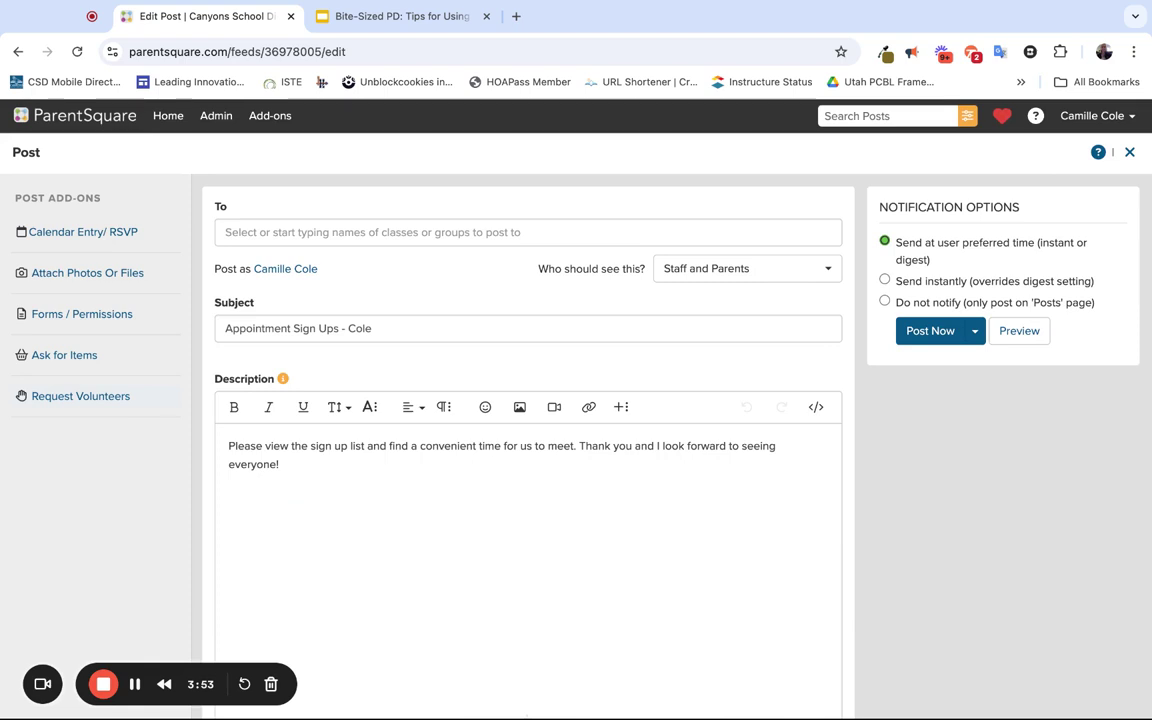
# - Replace the post subject with 'Parent Teacher Sign Ups', leaving recipients unchosen
pyautogui.click(237, 232)
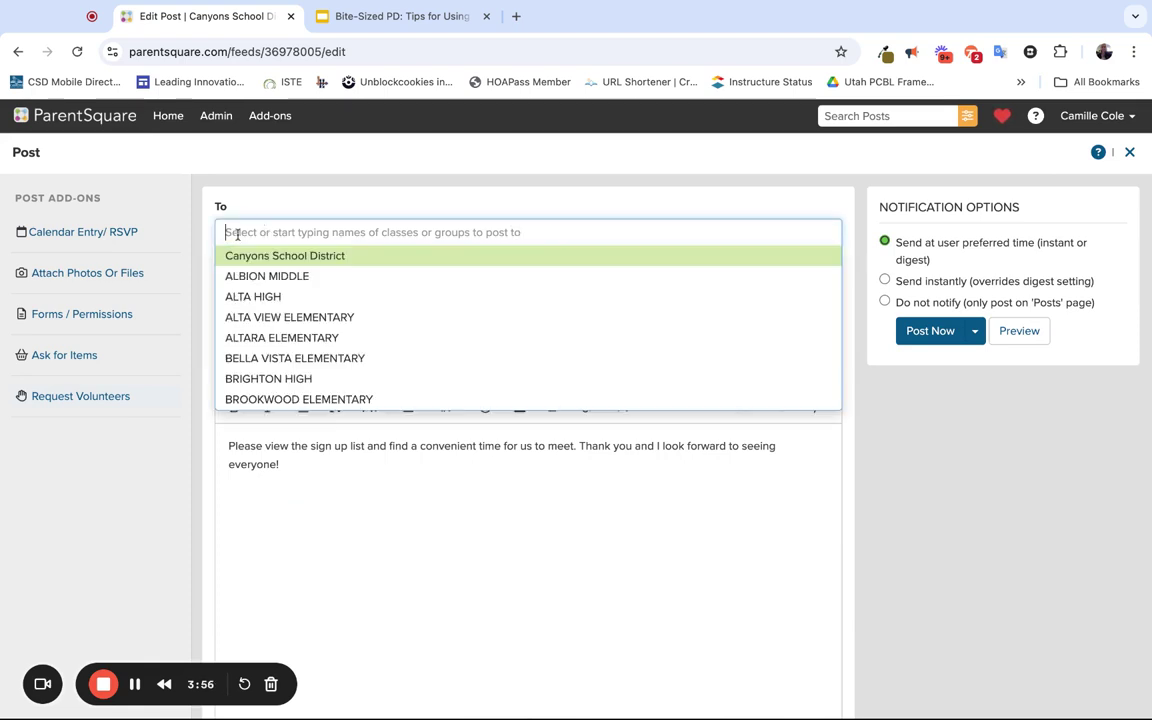
pyautogui.click(271, 202)
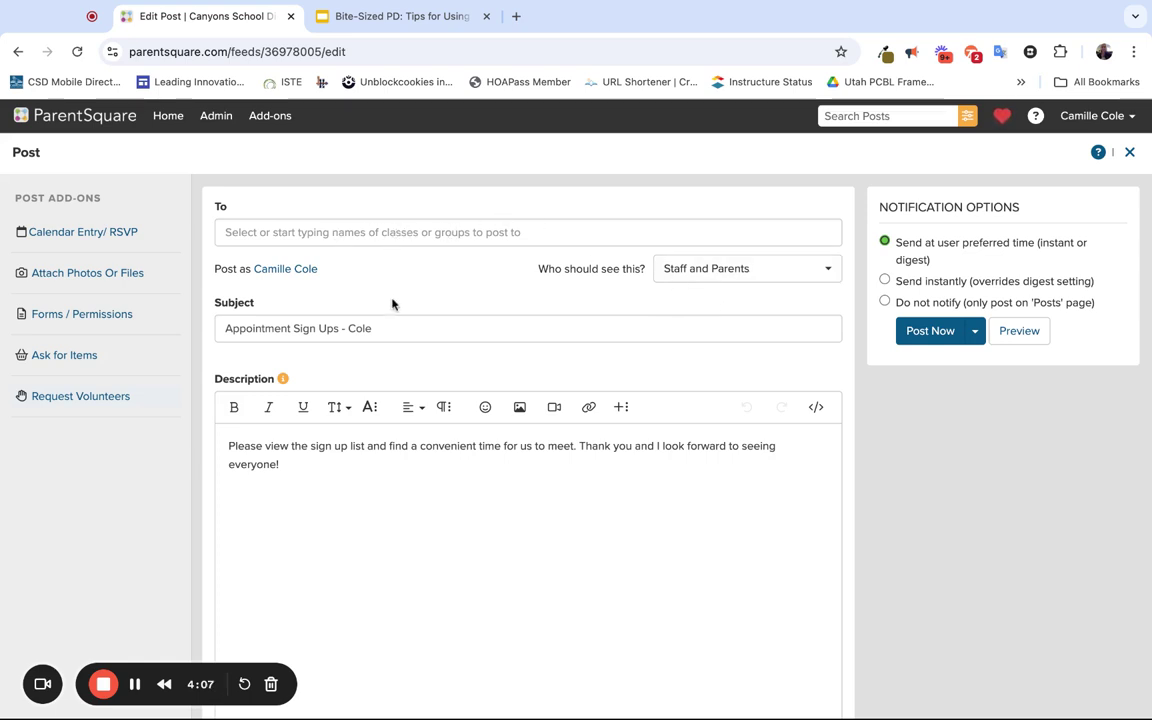
pyautogui.tripleClick(392, 324)
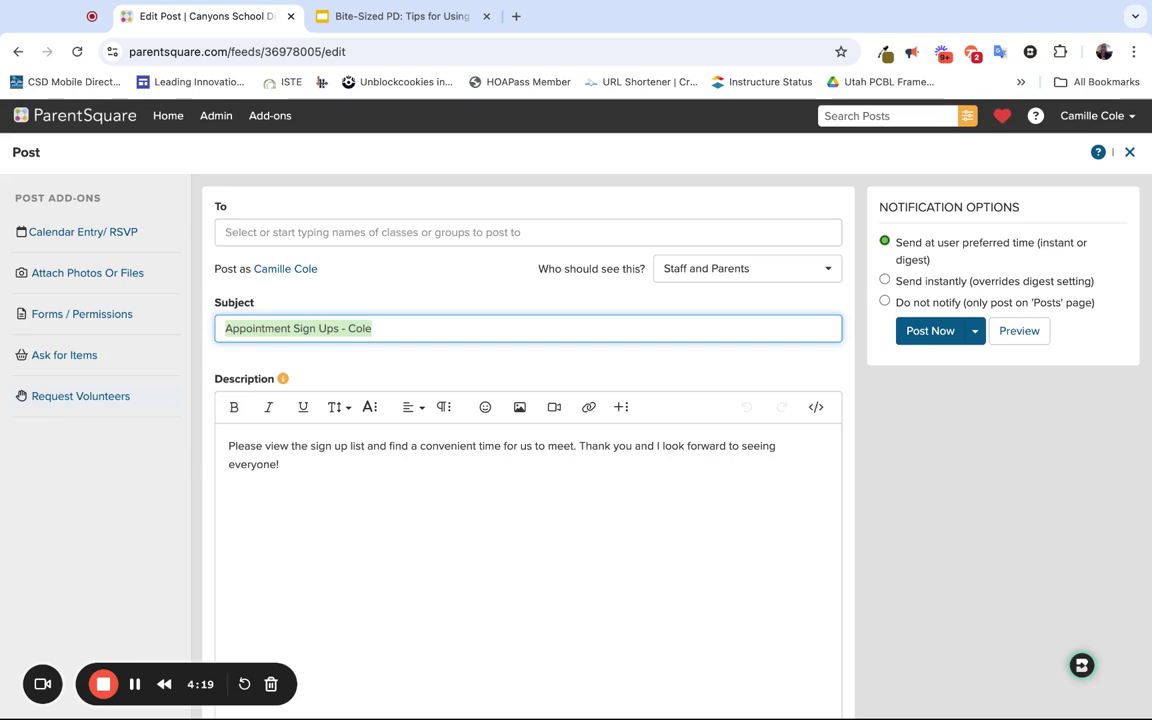
pyautogui.write('Parent TEache')
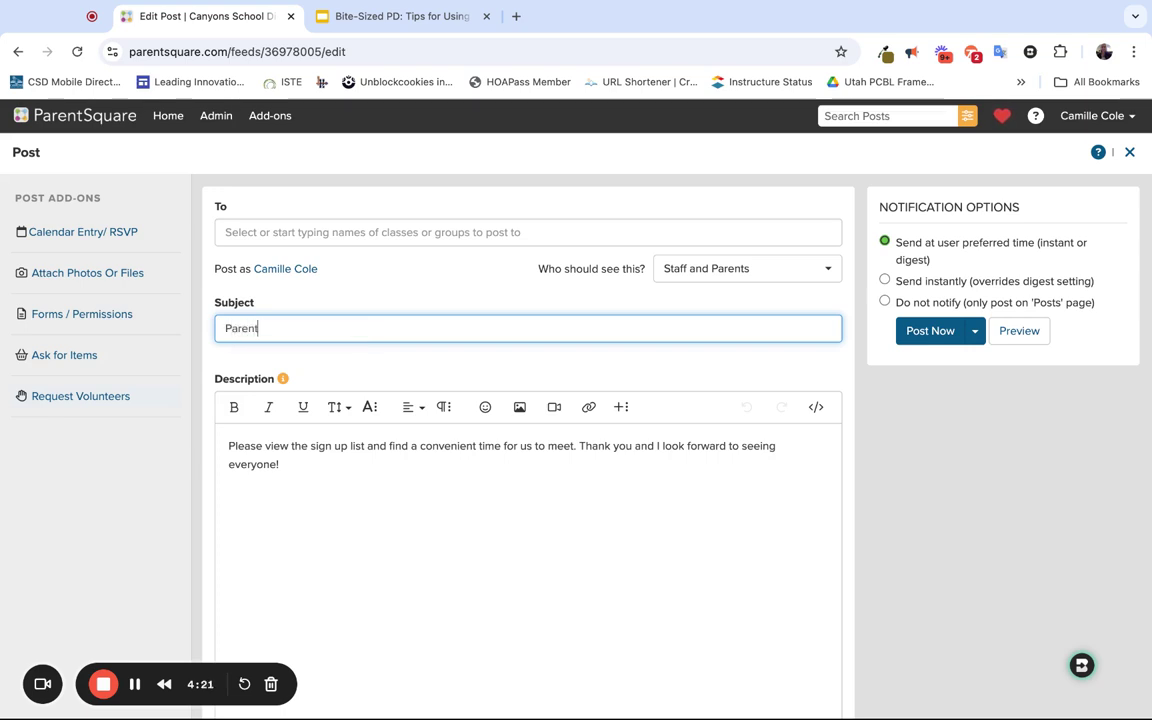
pyautogui.press('BackSpace')
pyautogui.press('BackSpace')
pyautogui.press('BackSpace')
pyautogui.press('BackSpace')
pyautogui.press('BackSpace')
pyautogui.write('eacher Sign Ups')
pyautogui.scroll(-2, 281, 410)
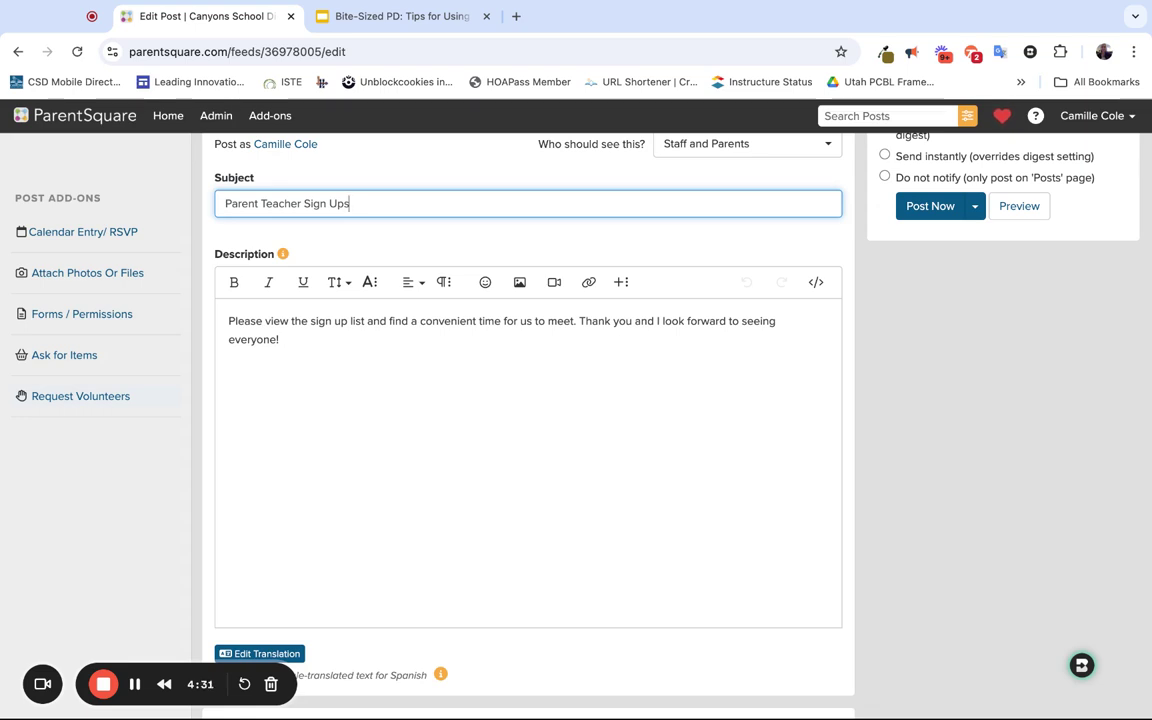
pyautogui.scroll(-1, 528, 400)
# - On the Tip #2 slide, select the call-to-action and 'Use a clear, detailed subject line' tips
pyautogui.click(373, 16)
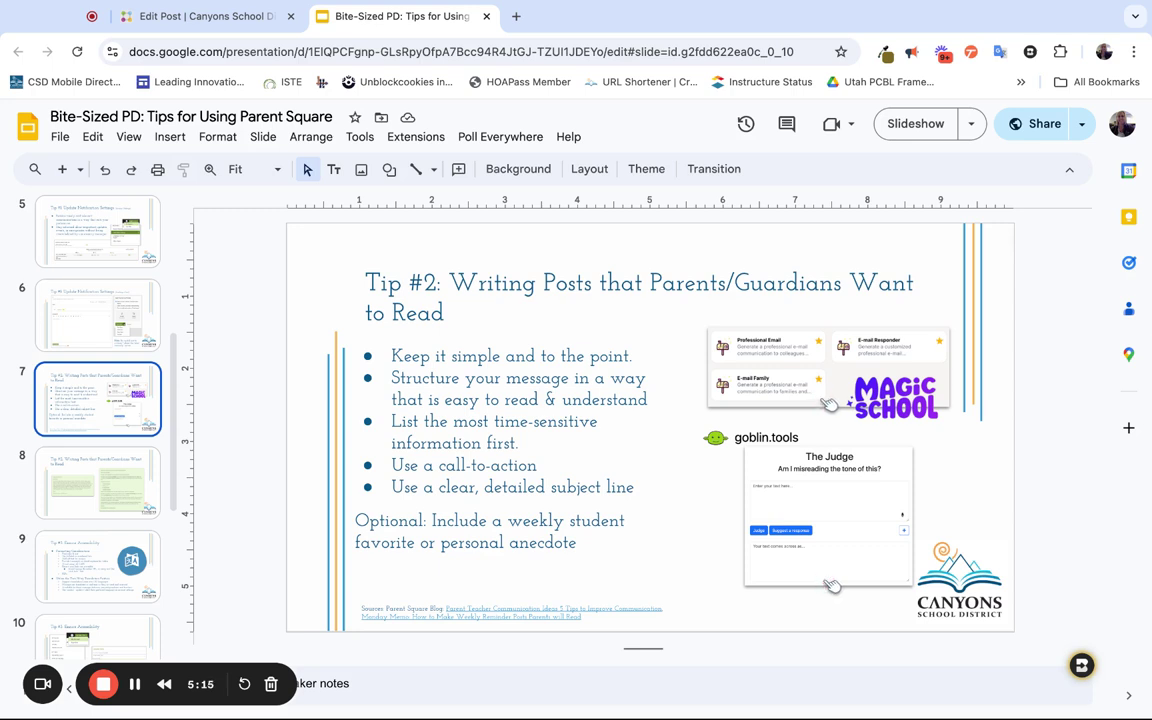
pyautogui.tripleClick(541, 464)
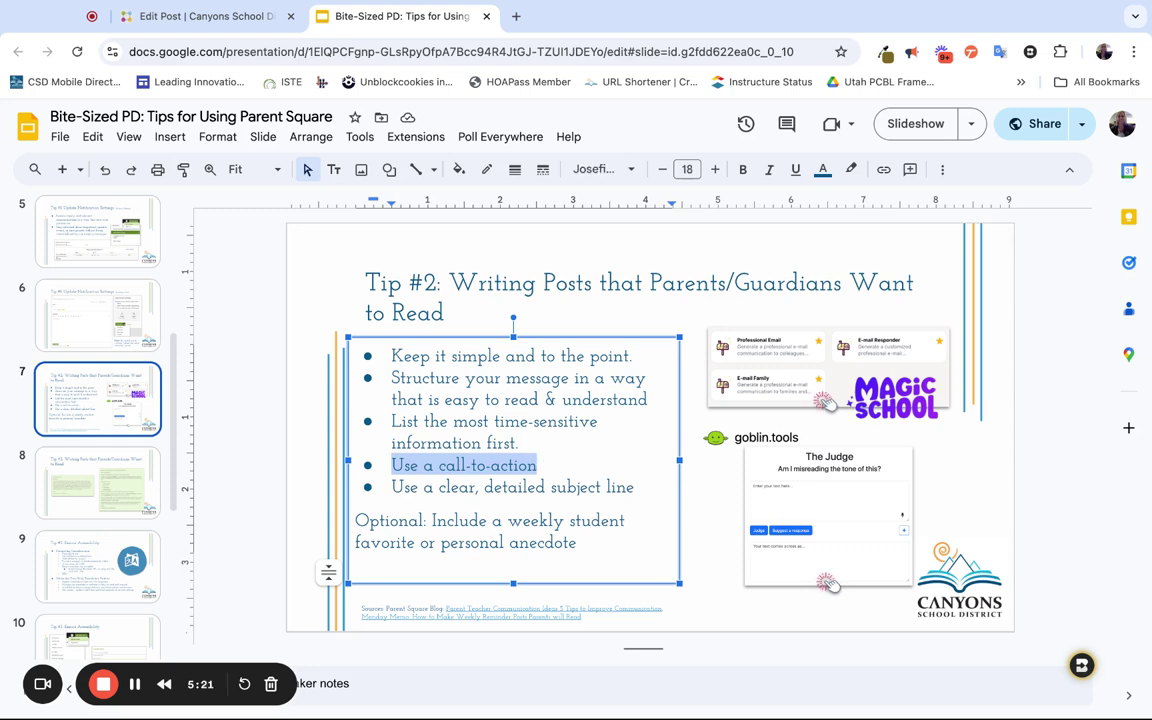
pyautogui.click(638, 489)
pyautogui.hotkey('alt', 'shift', 'Left')
pyautogui.hotkey('alt', 'shift', 'Left')
pyautogui.hotkey('alt', 'shift', 'Left')
pyautogui.hotkey('alt', 'shift', 'Left')
pyautogui.hotkey('alt', 'shift', 'Left')
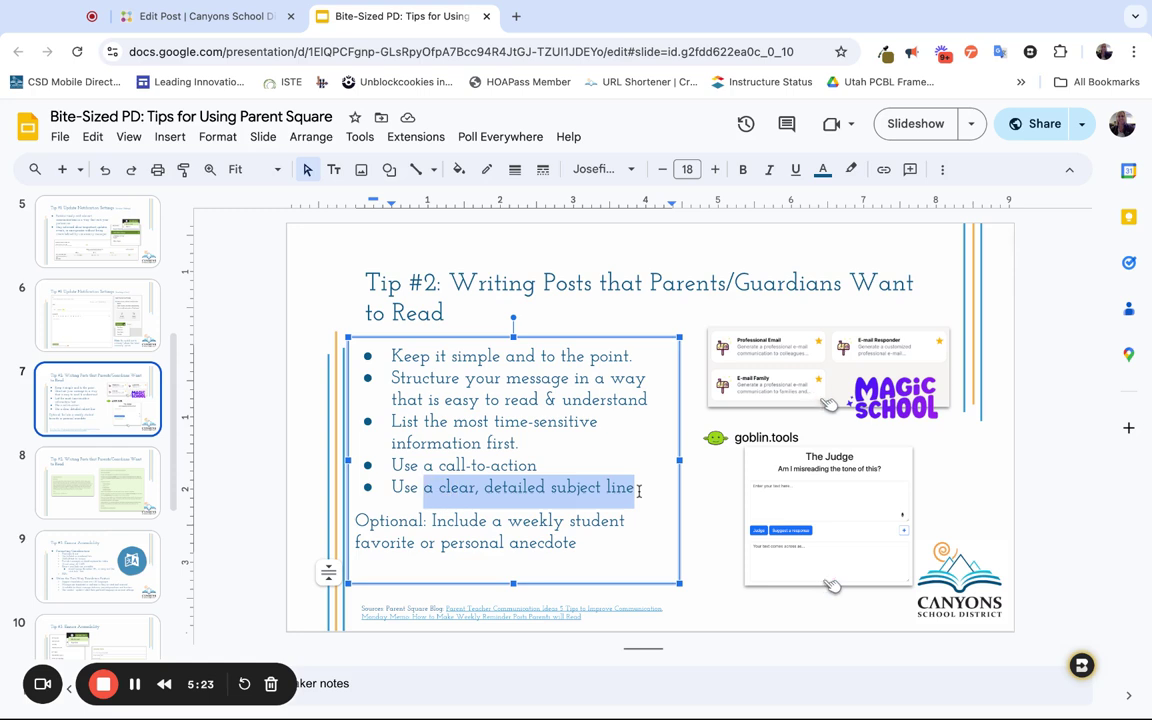
pyautogui.keyDown('shift'); pyautogui.click(389, 487); pyautogui.keyUp('shift')
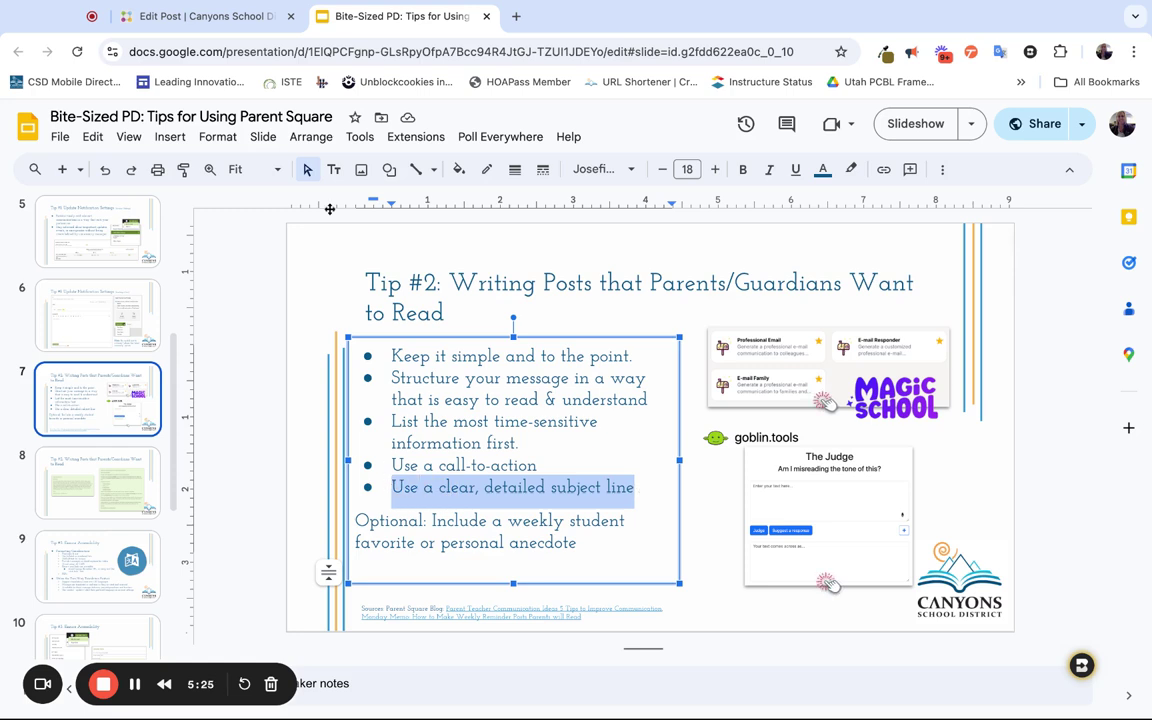
# - Highlight the subject 'Parent Teacher Sign Ups' and glance back at the tips deck
pyautogui.click(266, 18)
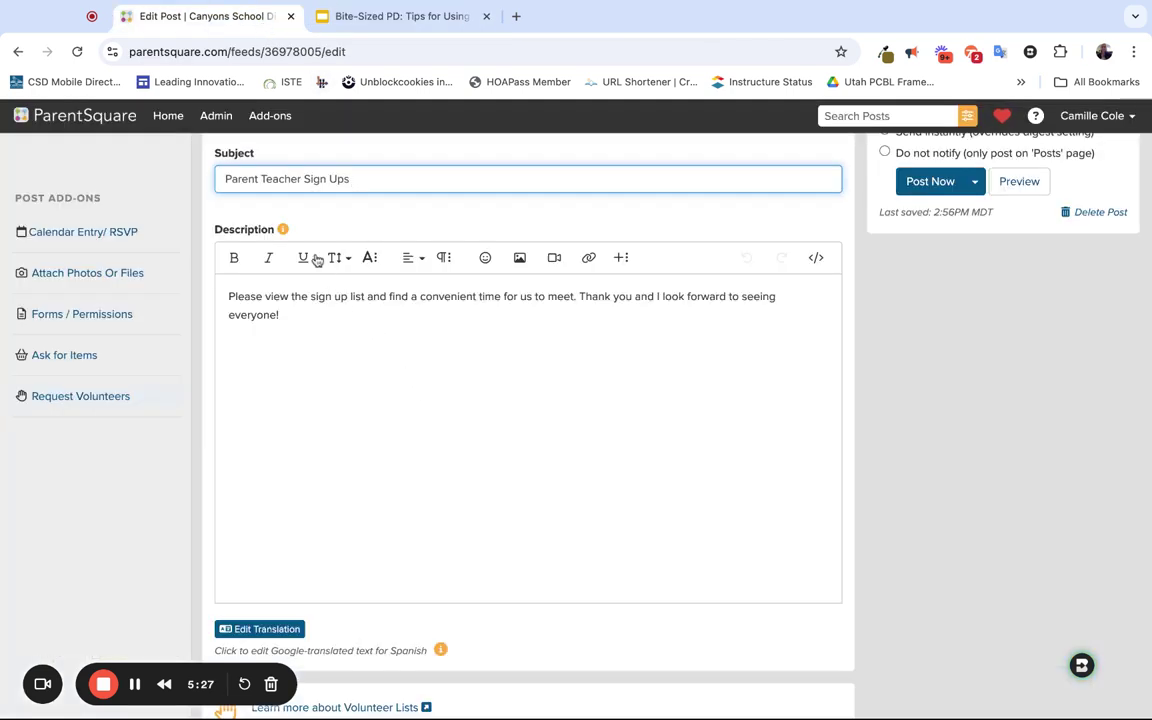
pyautogui.tripleClick(364, 179)
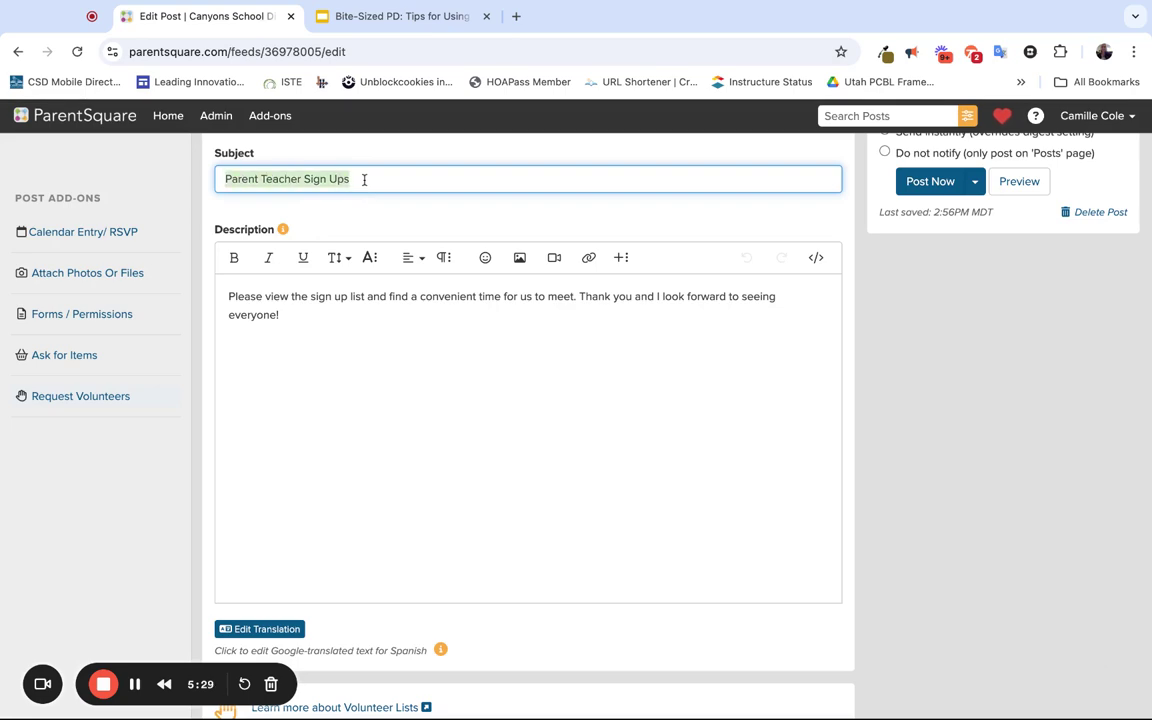
pyautogui.click(419, 19)
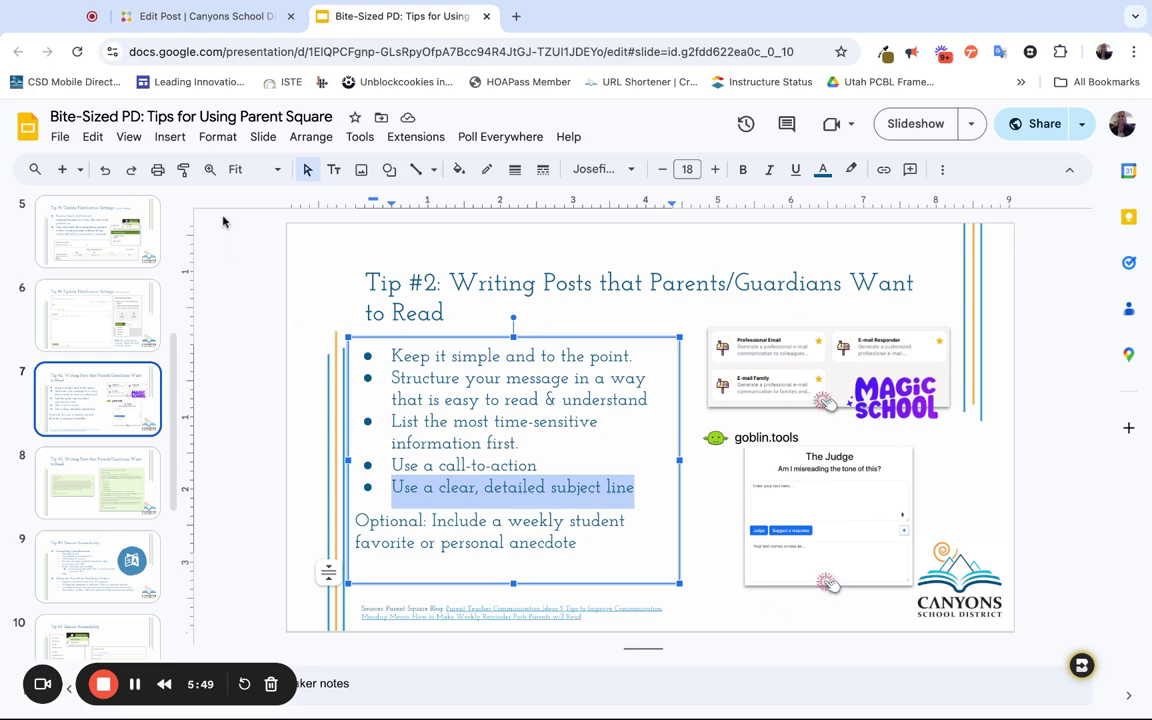
# - Review the sign-up task tables for 2024-09-24 and 2024-09-25 in the post editor
pyautogui.click(216, 18)
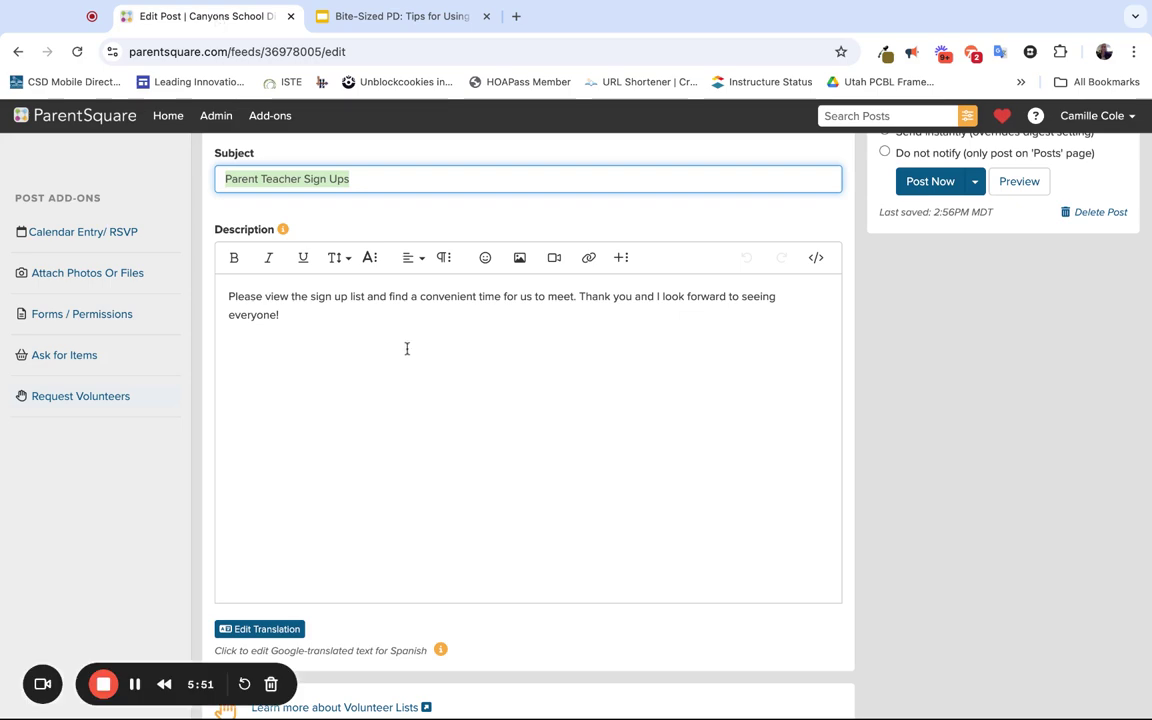
pyautogui.scroll(-2, 350, 530)
pyautogui.scroll(-4, 350, 532)
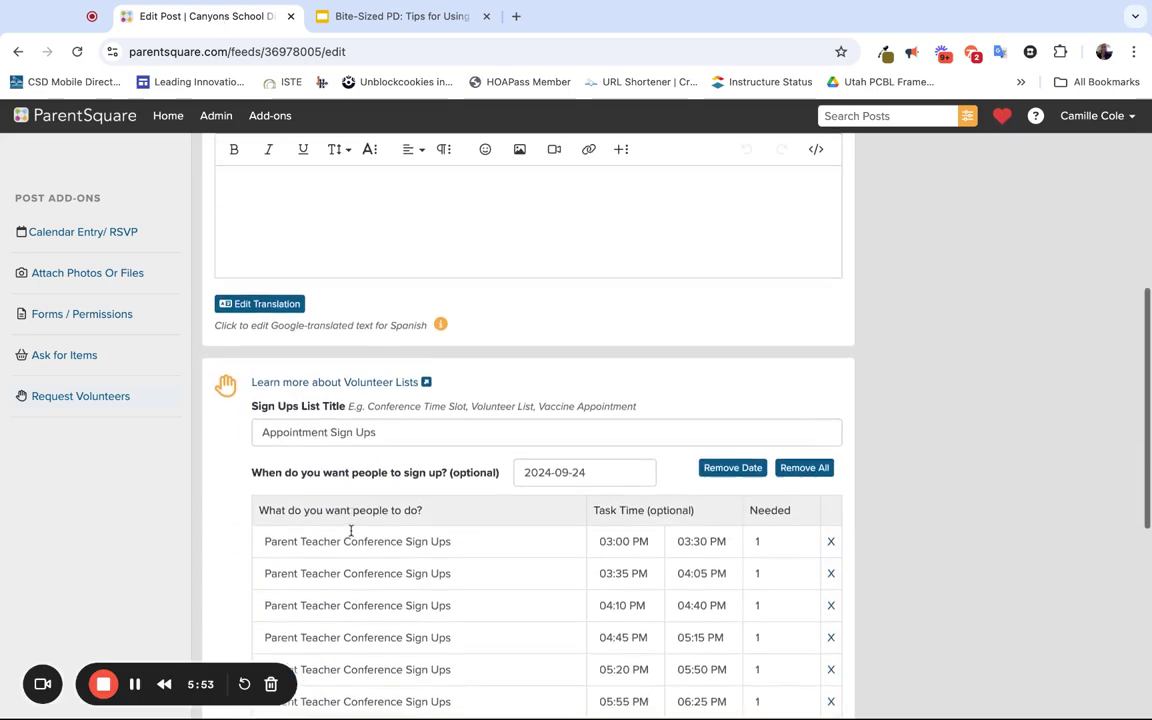
pyautogui.scroll(-5, 513, 457)
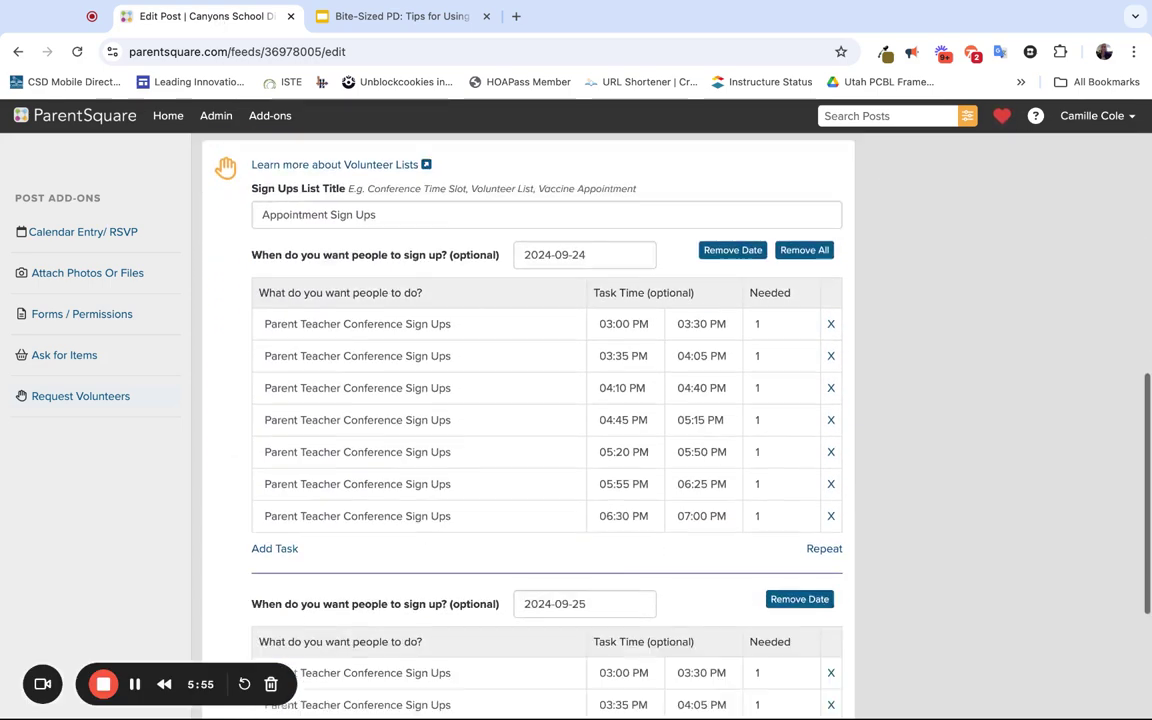
pyautogui.scroll(15, 513, 457)
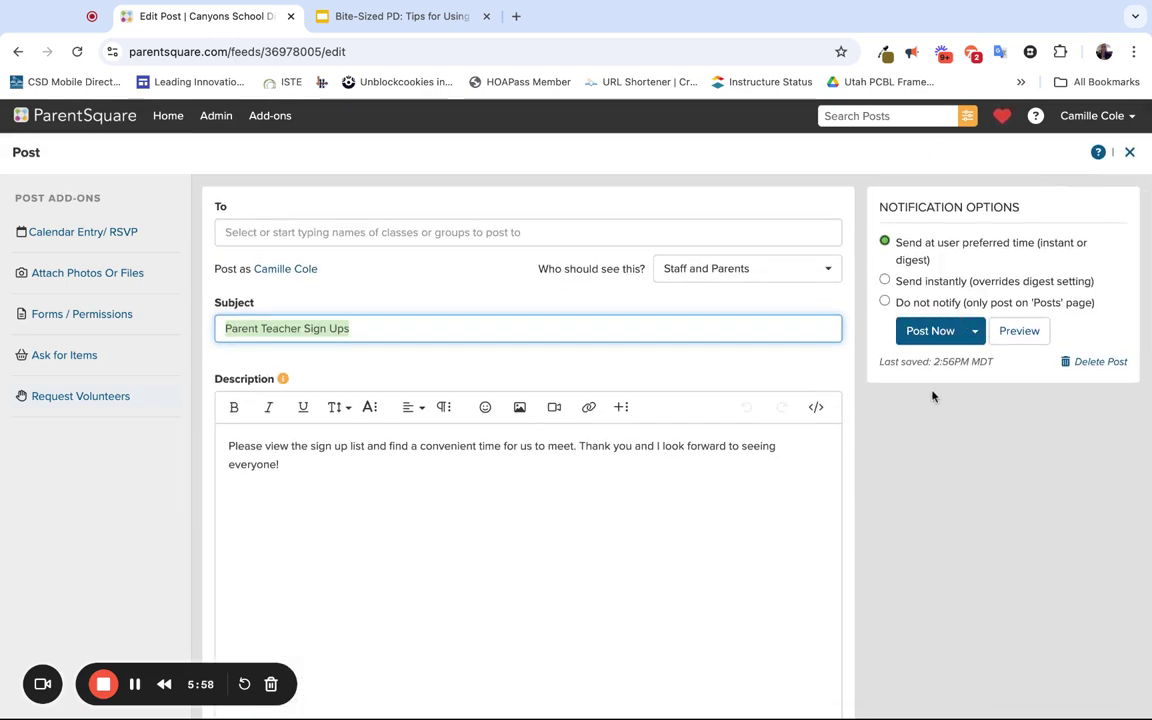
# - Preview the Parent Teacher Sign Ups draft and review its 0/14 slots on Sep 24 and 25
pyautogui.click(976, 333)
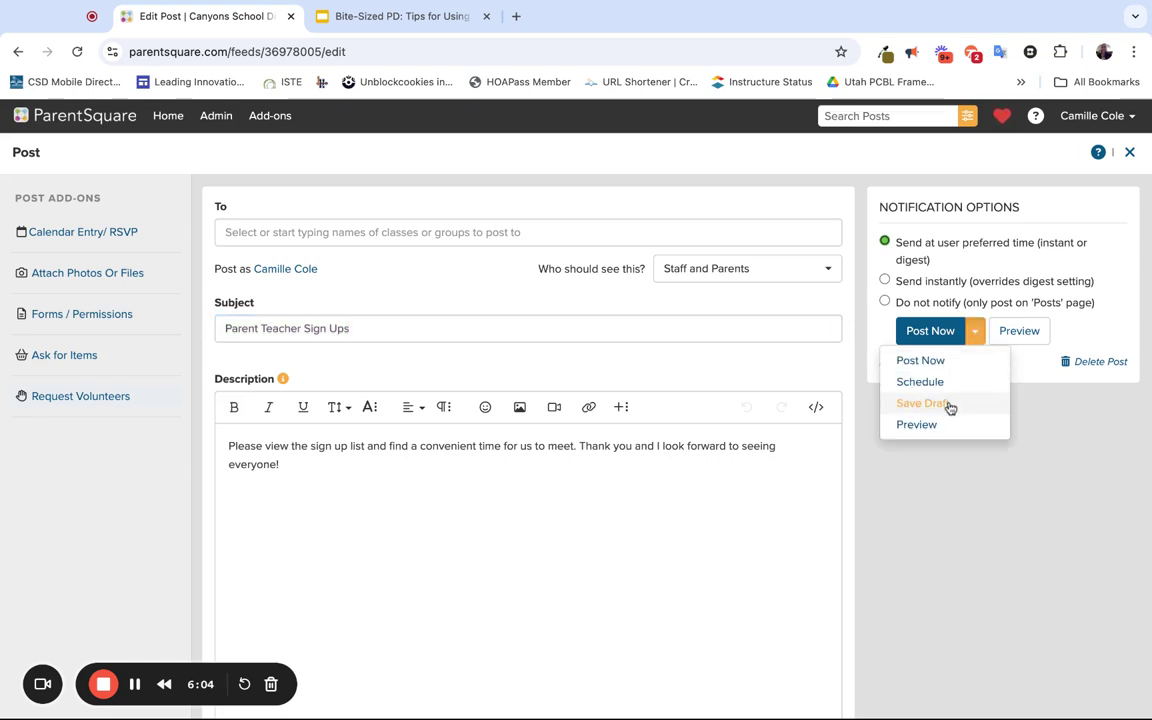
pyautogui.click(1029, 337)
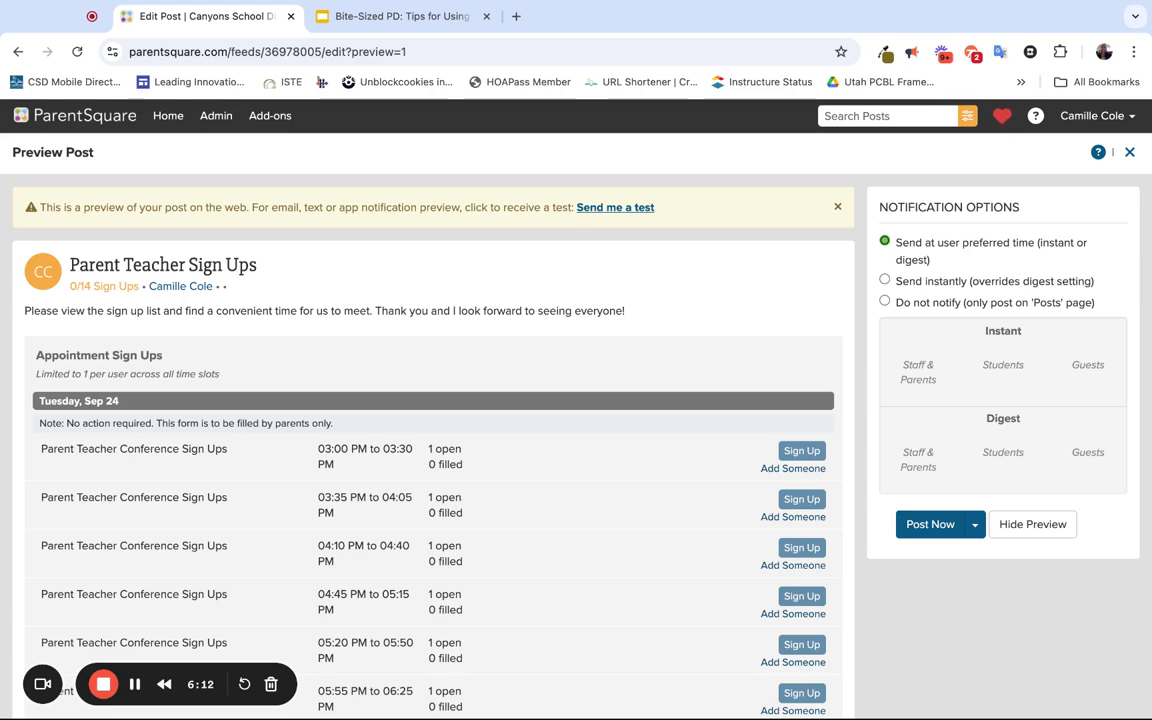
pyautogui.scroll(-3, 697, 514)
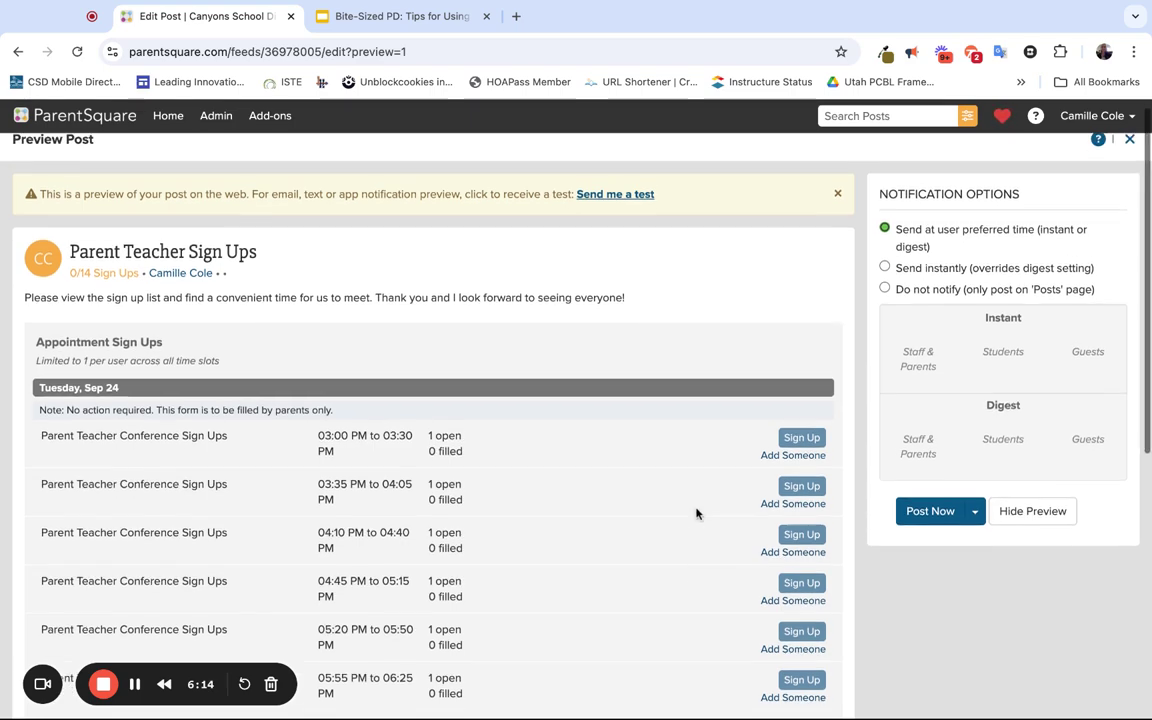
pyautogui.scroll(-7, 697, 514)
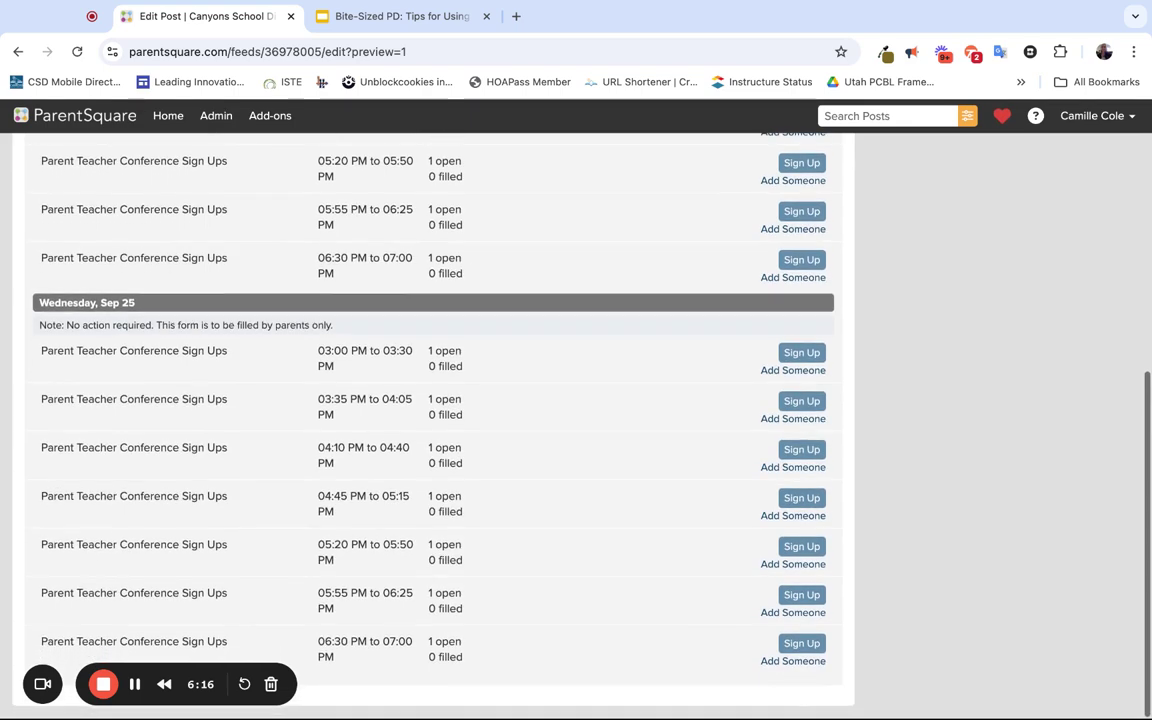
pyautogui.scroll(10, 697, 514)
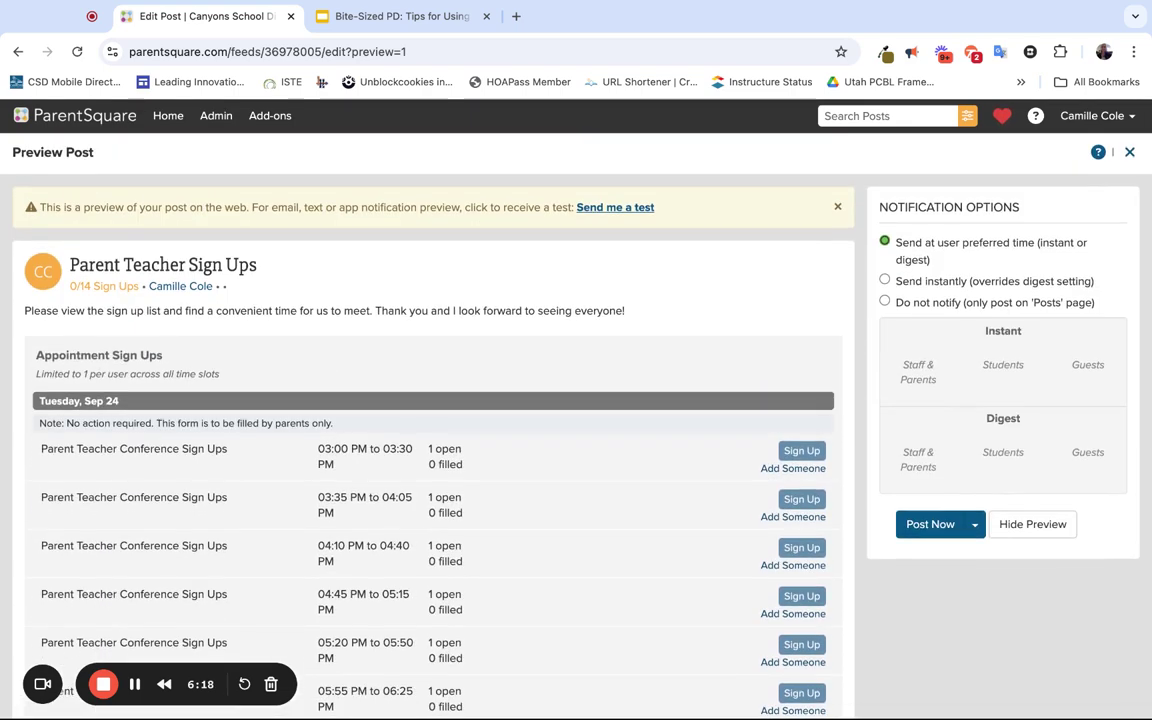